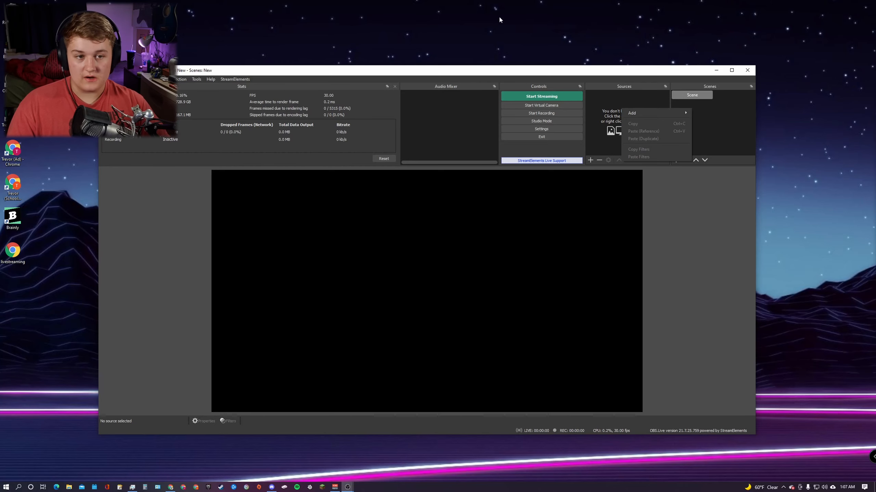
Open the program settings and look through the General options.
mouse_move(685, 114)
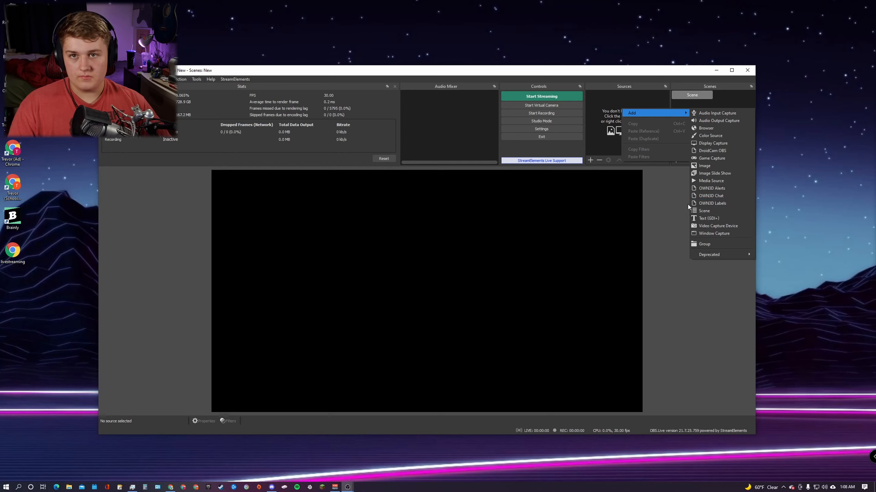
left_click(549, 130)
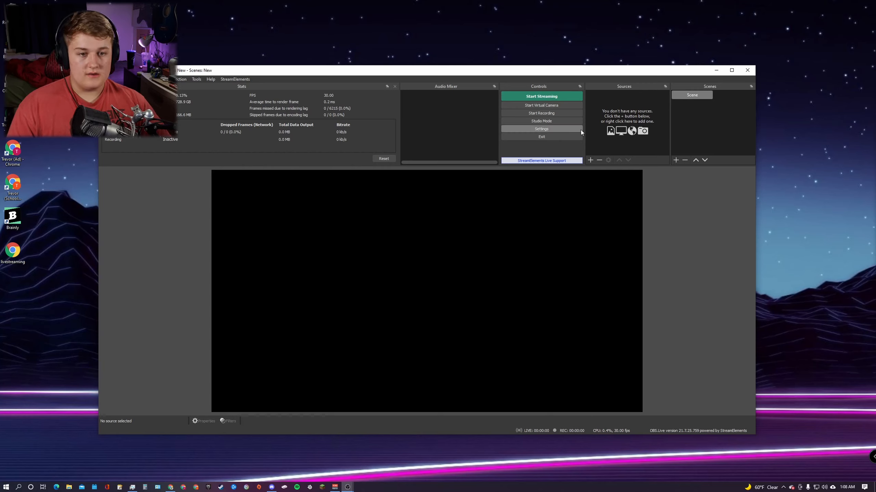
left_click(568, 130)
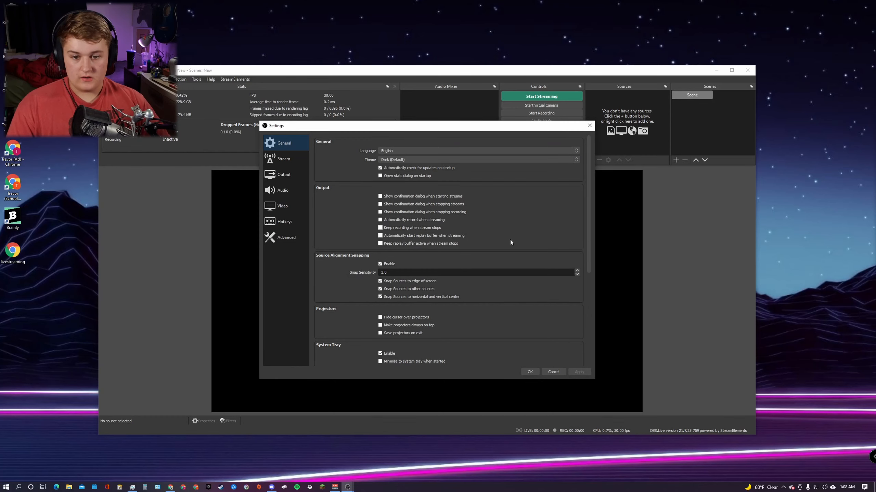
scroll(431, 276, "down", 4)
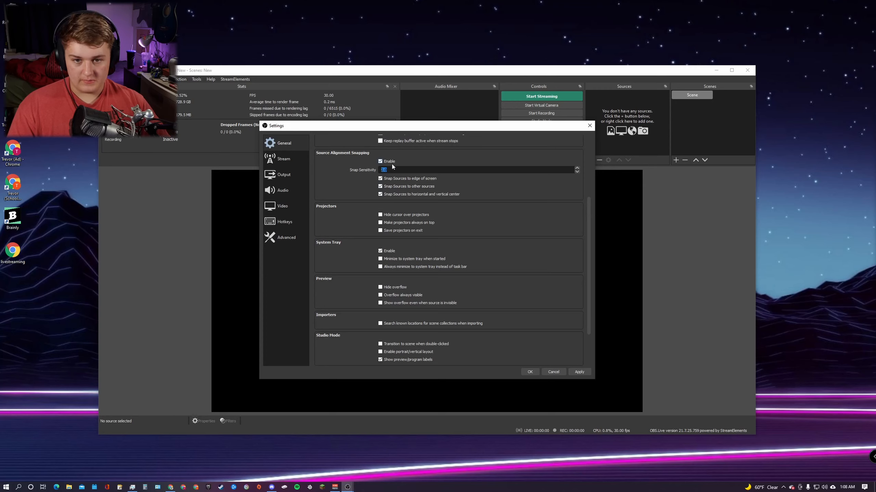
scroll(365, 193, "down", 2)
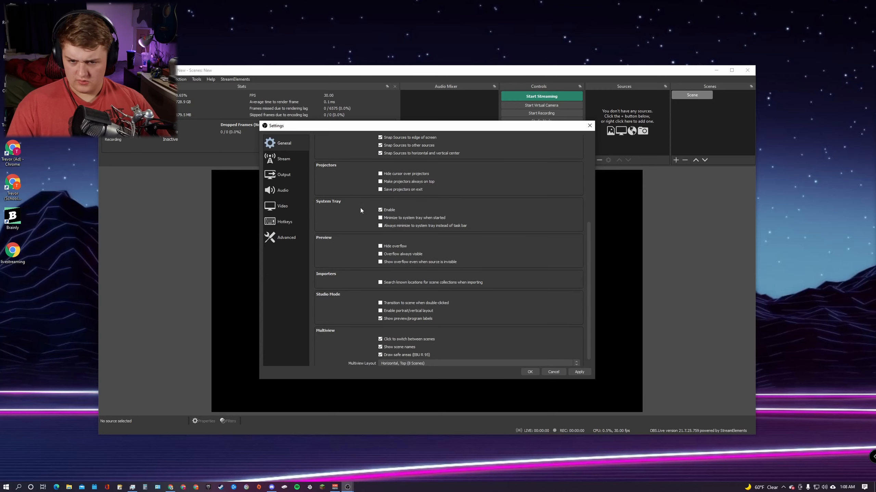
scroll(370, 223, "up", 6)
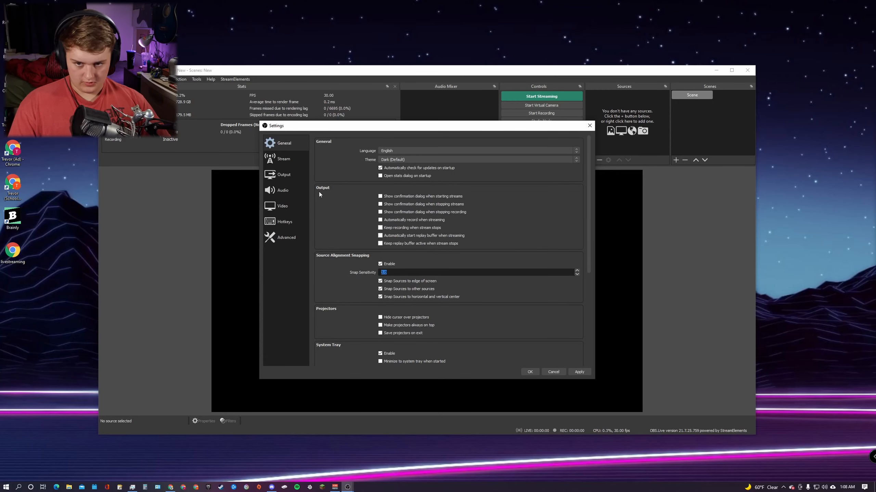
Set the streaming service to YouTube - RTMPS in the stream settings.
left_click(294, 161)
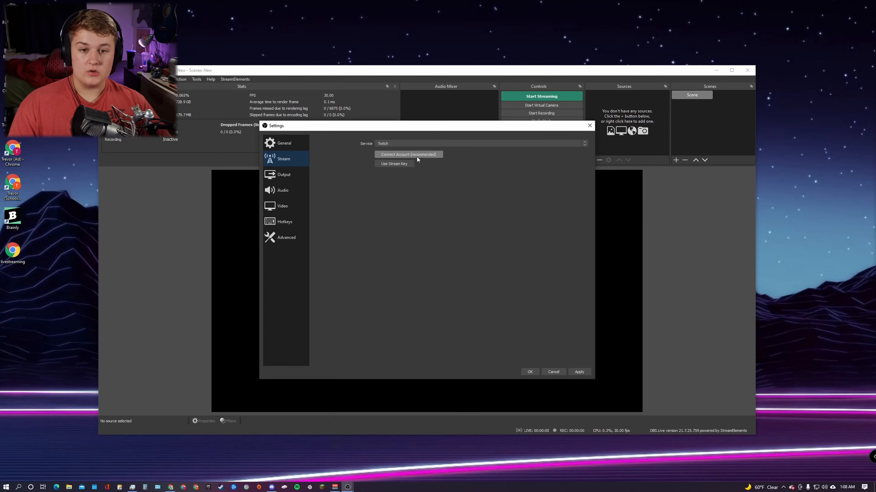
left_click(416, 144)
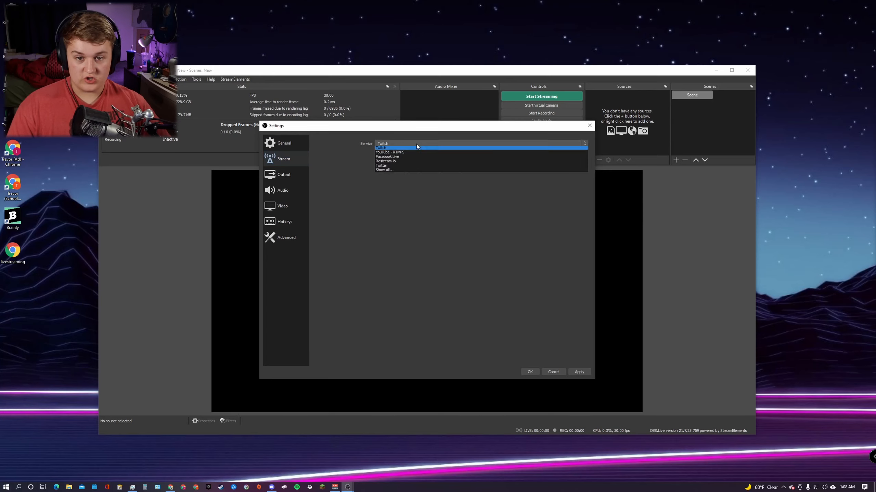
left_click(398, 158)
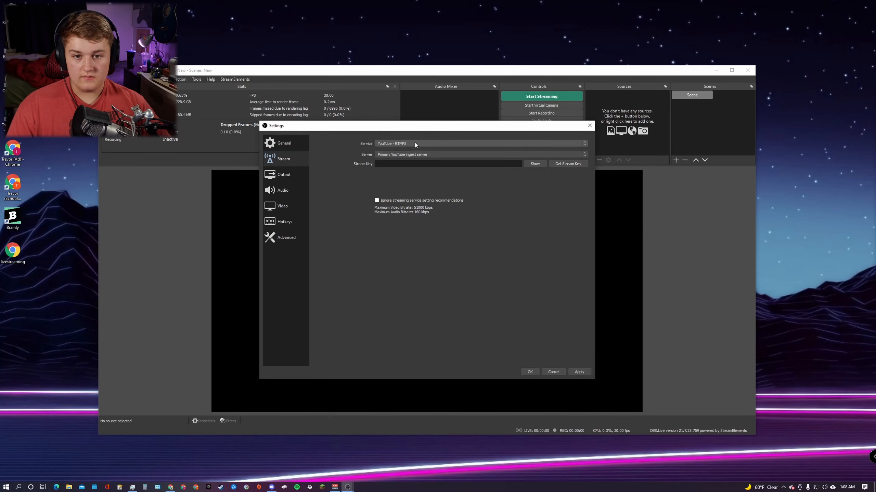
left_click(411, 145)
left_click(404, 152)
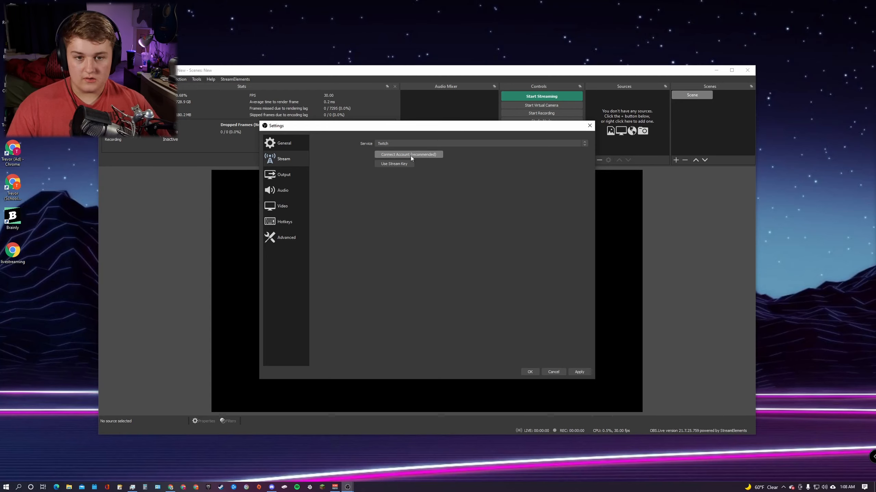
left_click(412, 144)
left_click(399, 152)
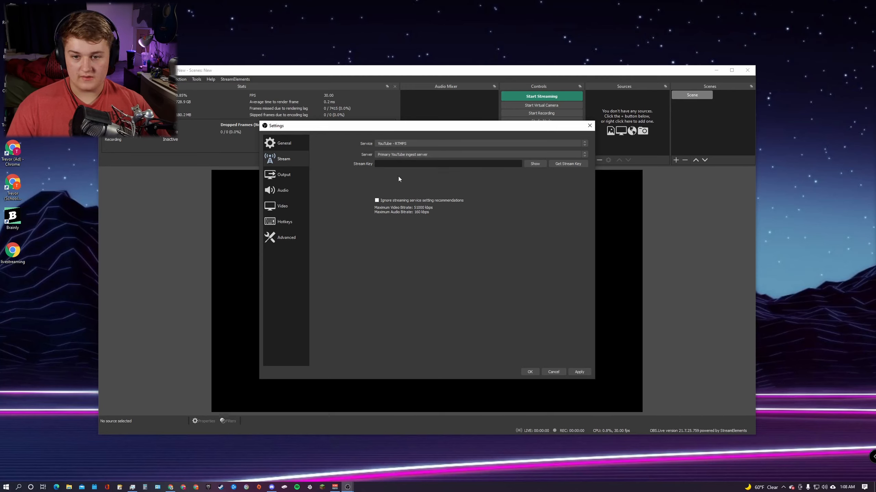
Set the output mode to Advanced and choose NVIDIA NVENC H.264 (new) as the streaming encoder.
left_click(292, 176)
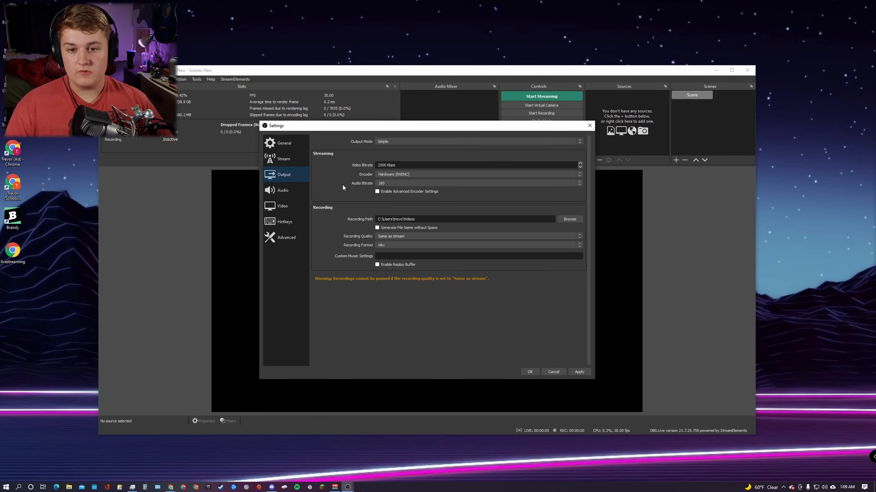
left_click(391, 141)
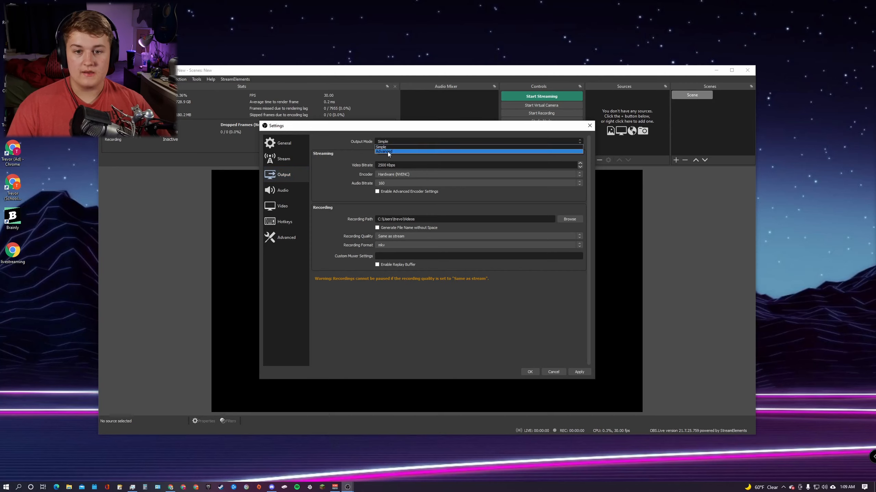
left_click(389, 153)
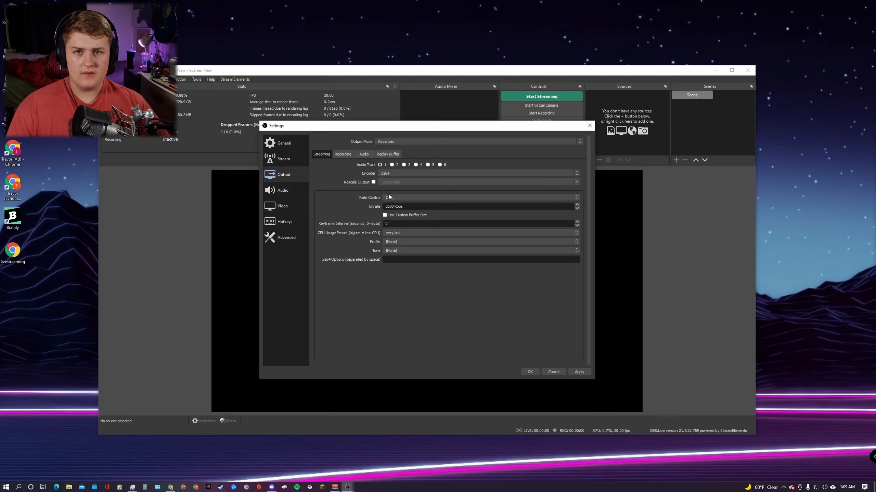
left_click(401, 174)
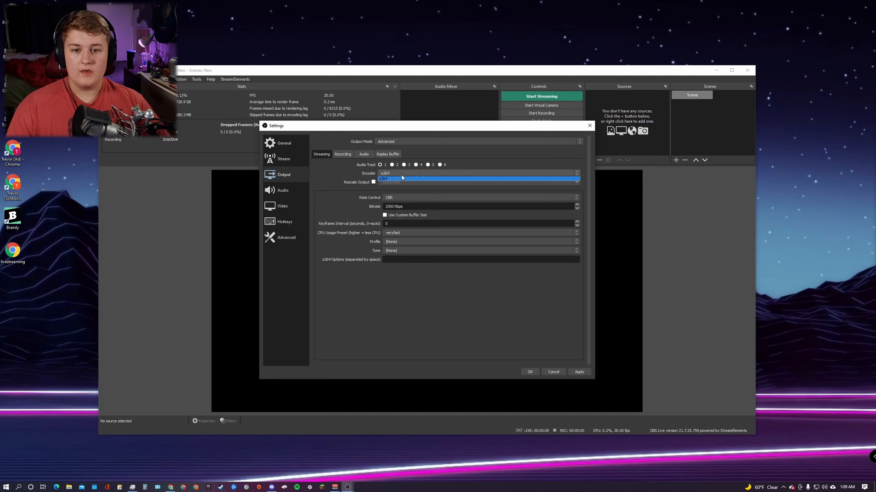
left_click(404, 179)
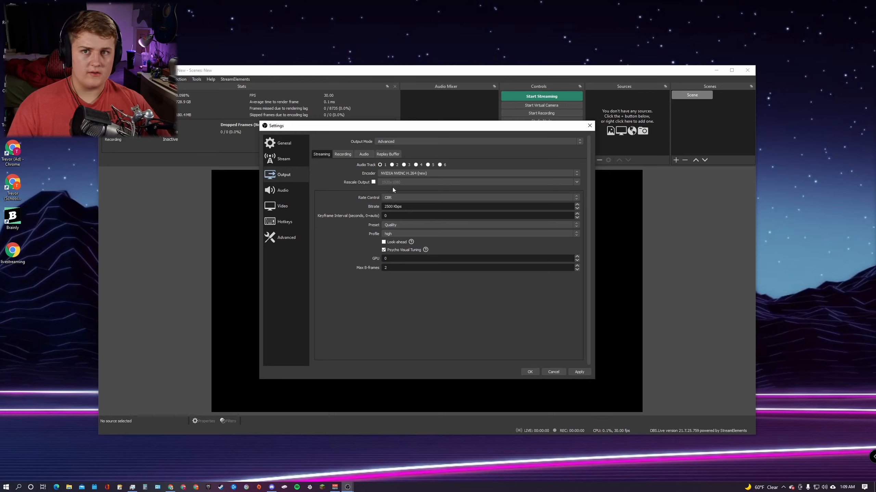
Set the streaming bitrate to 6000 Kbps and the keyframe interval to 2 seconds.
left_click_drag(391, 206, 332, 206)
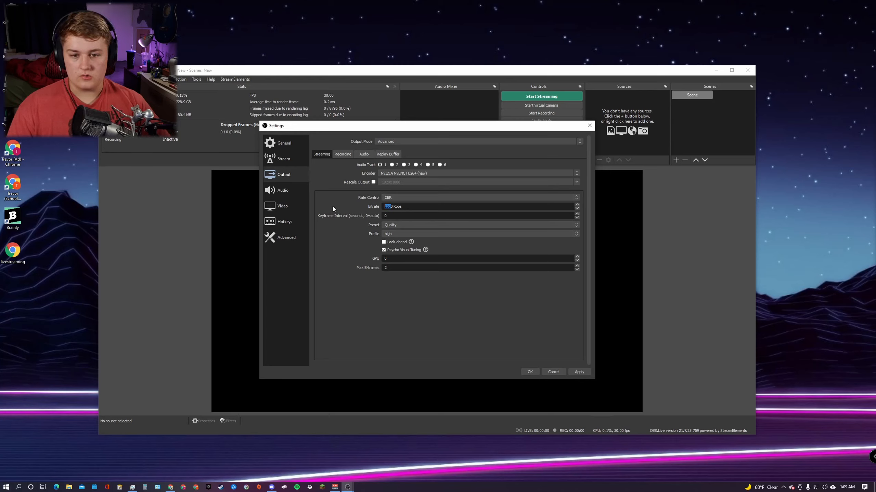
type("600")
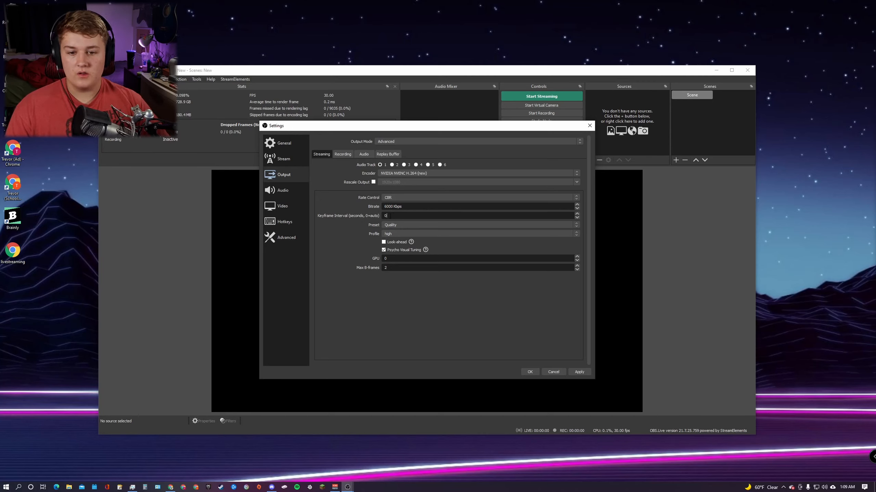
key("BackSpace")
type("2")
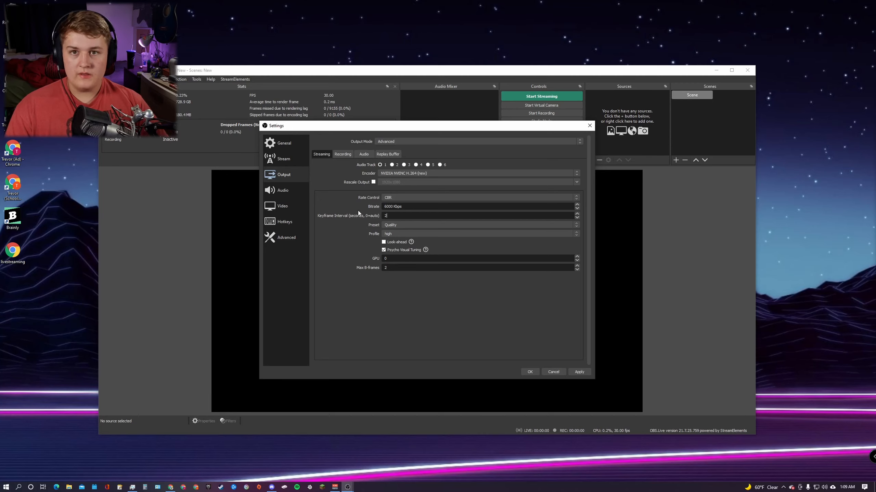
Review the encoder preset choices, leave Quality selected, and choose the high profile.
left_click(387, 226)
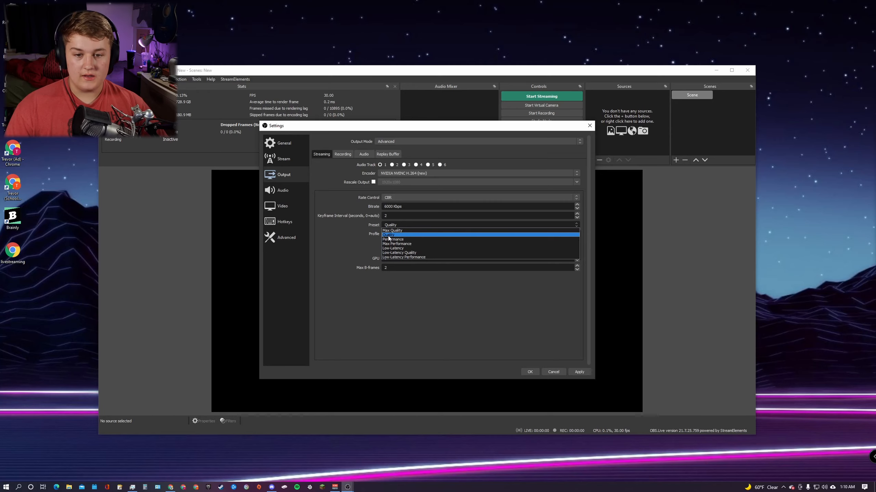
left_click(413, 153)
left_click_drag(462, 126, 598, 165)
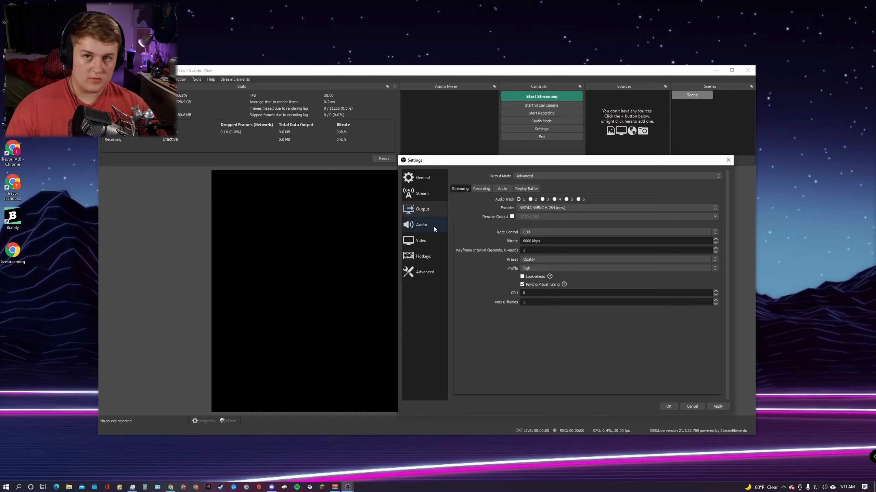
left_click(534, 259)
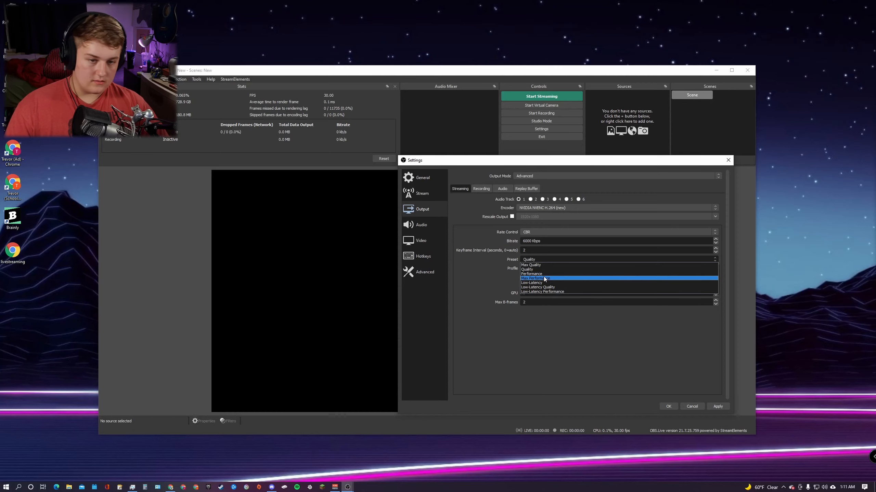
left_click(588, 317)
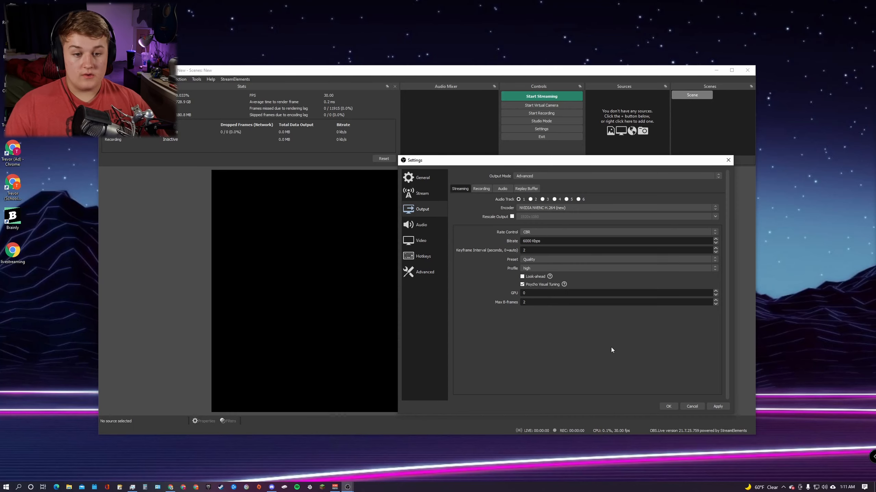
left_click(535, 269)
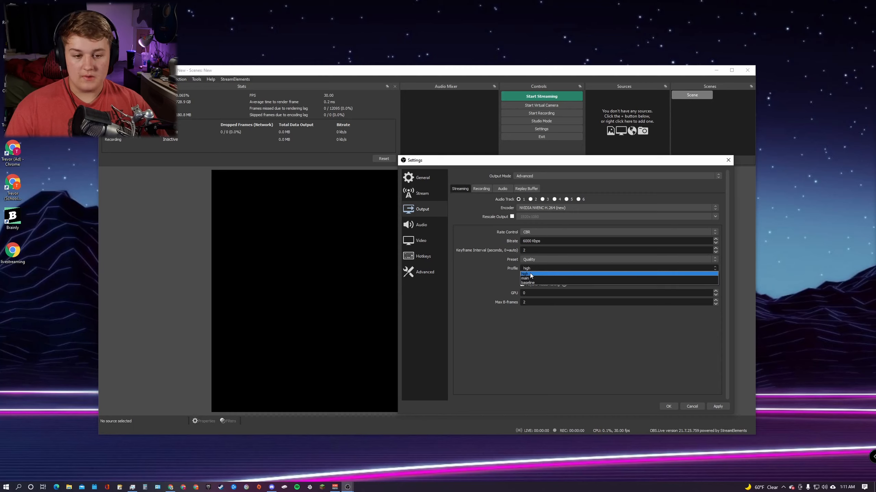
left_click(530, 275)
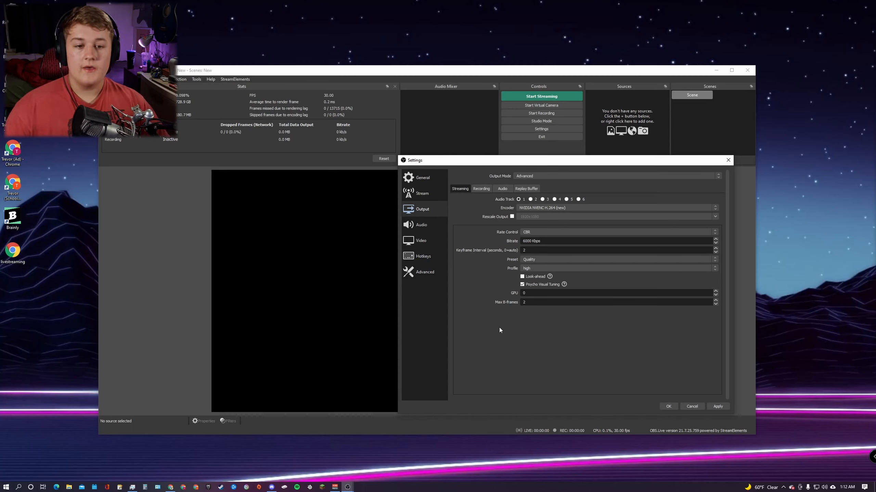
Set the streaming bitrate to 13000 Kbps.
left_click(523, 241)
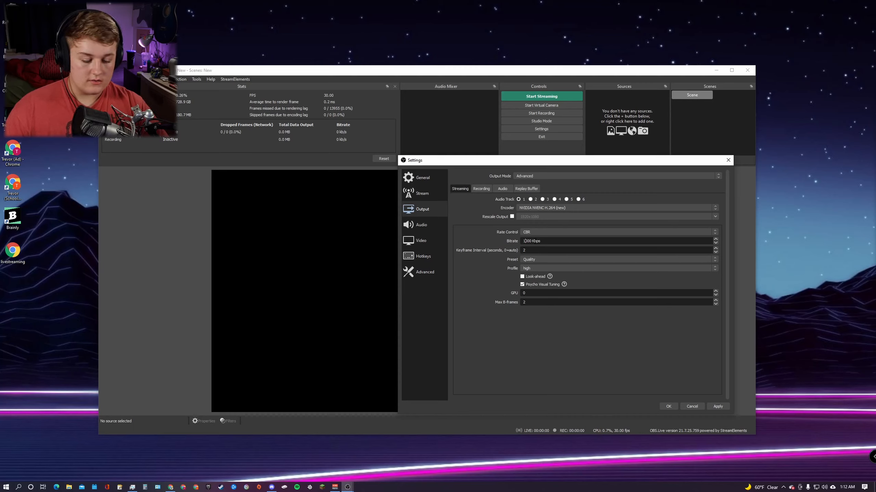
type("1")
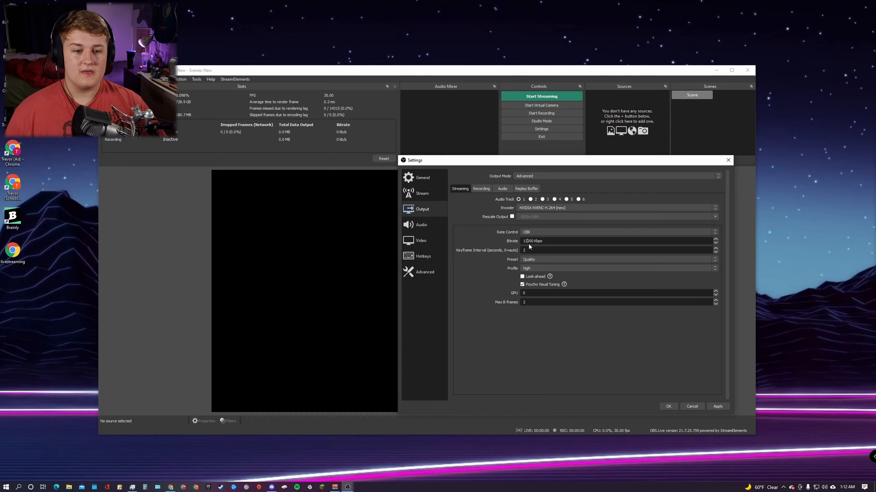
left_click(528, 242)
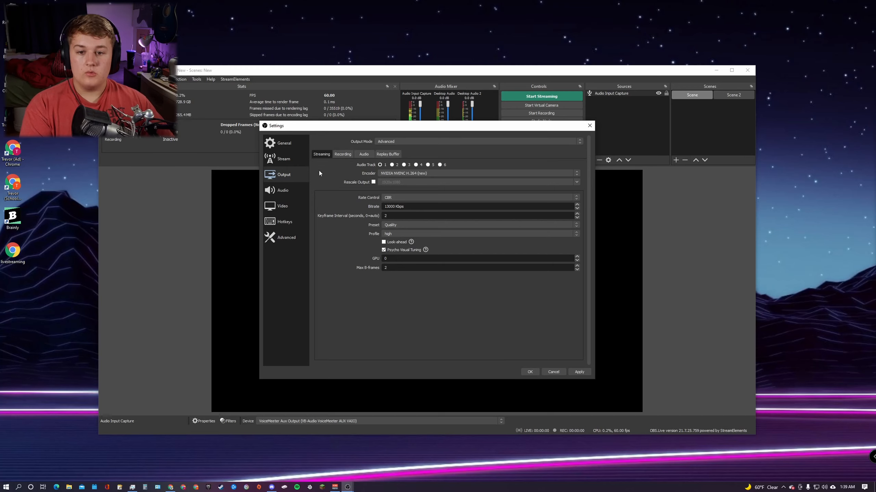
Check the canvas and output resolutions and the downscale filter choices in the video settings, and return to the output settings.
left_click(281, 211)
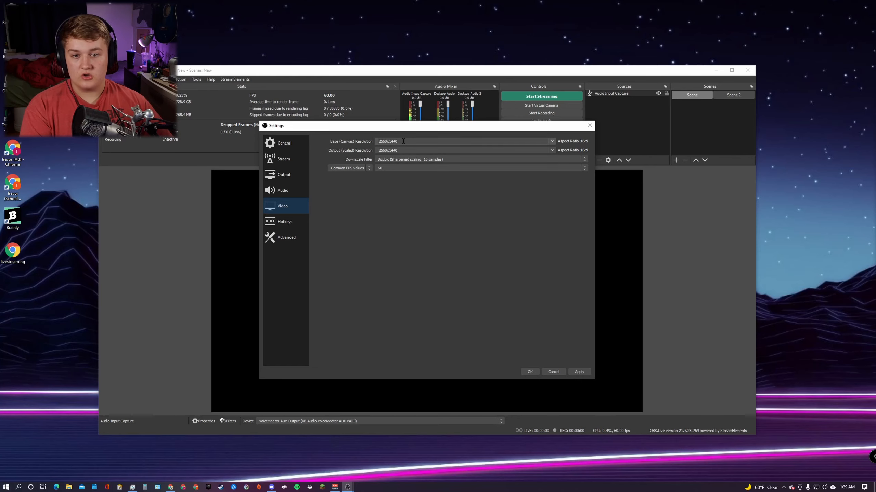
left_click_drag(403, 141, 378, 151)
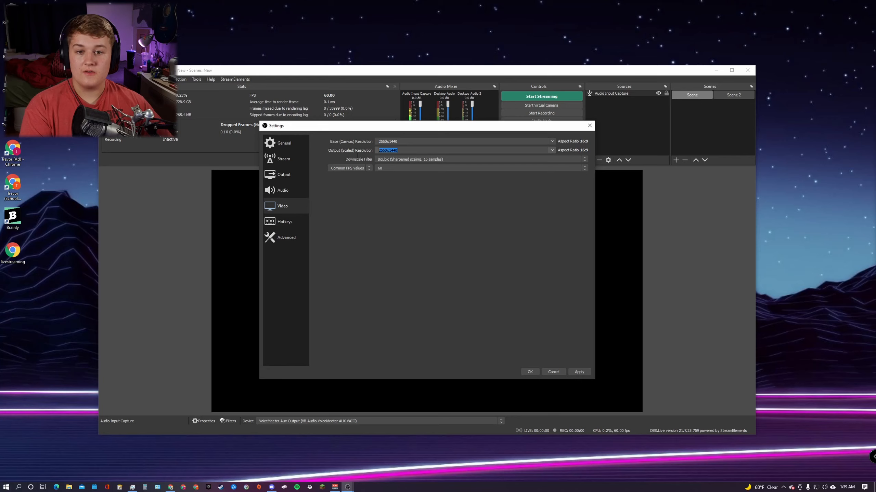
left_click(393, 161)
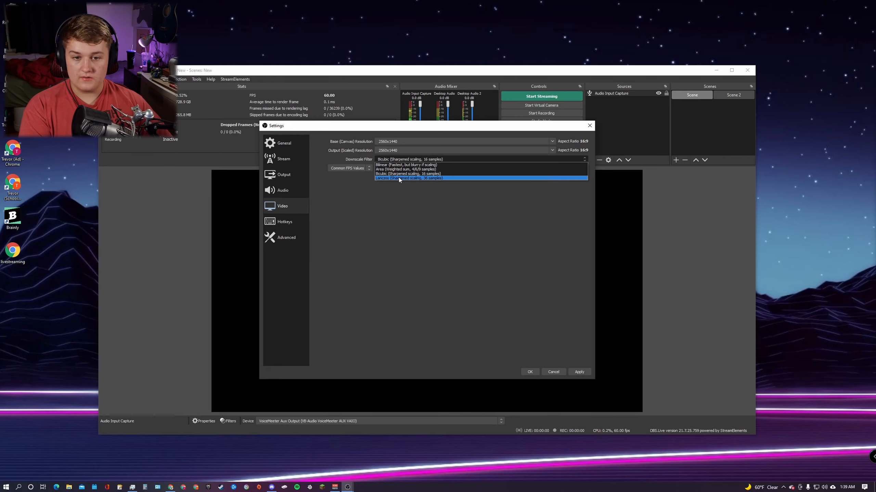
left_click(364, 195)
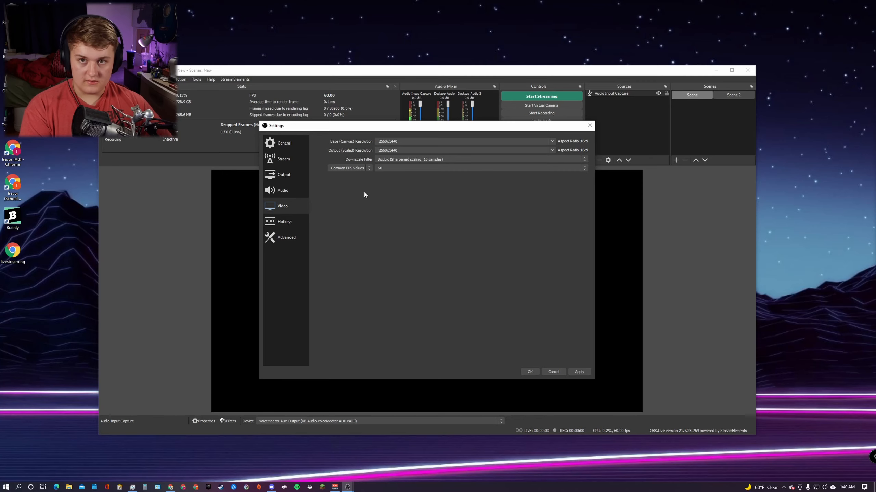
left_click(294, 176)
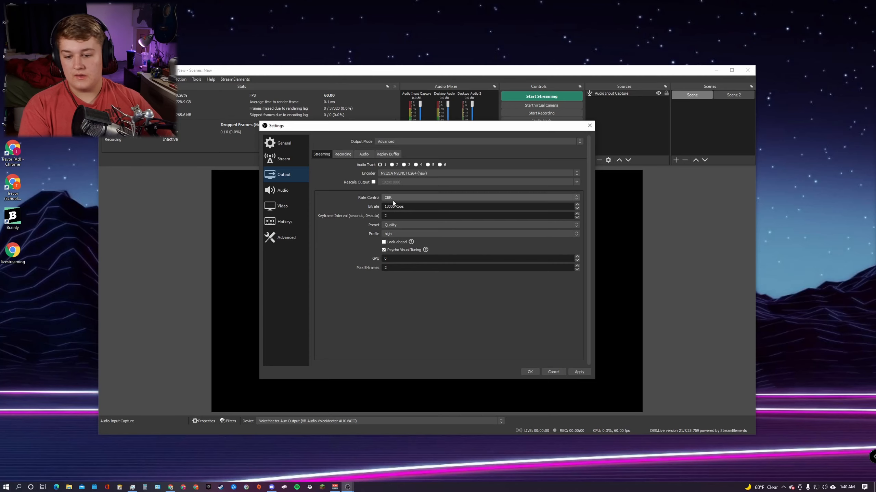
Switch to the YouTube live dashboard and start creating a stream key named sfgs with the description sdfgsd.
left_click(170, 487)
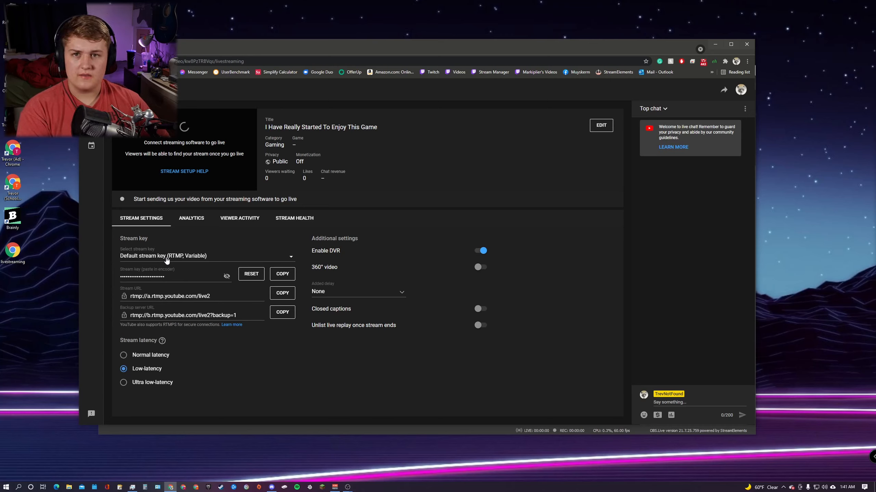
left_click(165, 259)
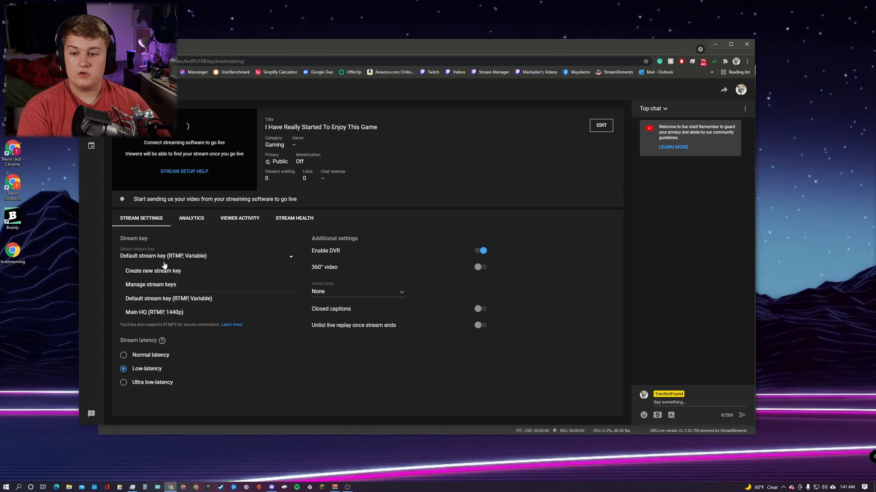
left_click(168, 272)
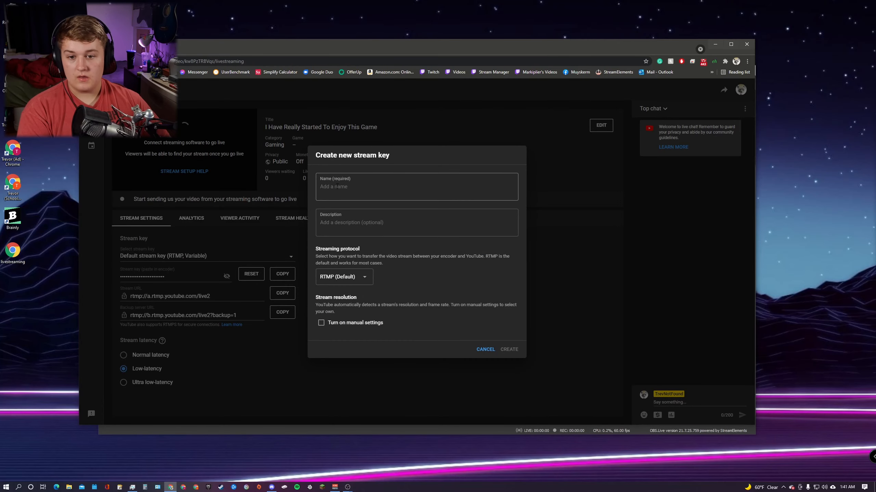
type("sfgs")
key("Tab")
type("sdfgsd")
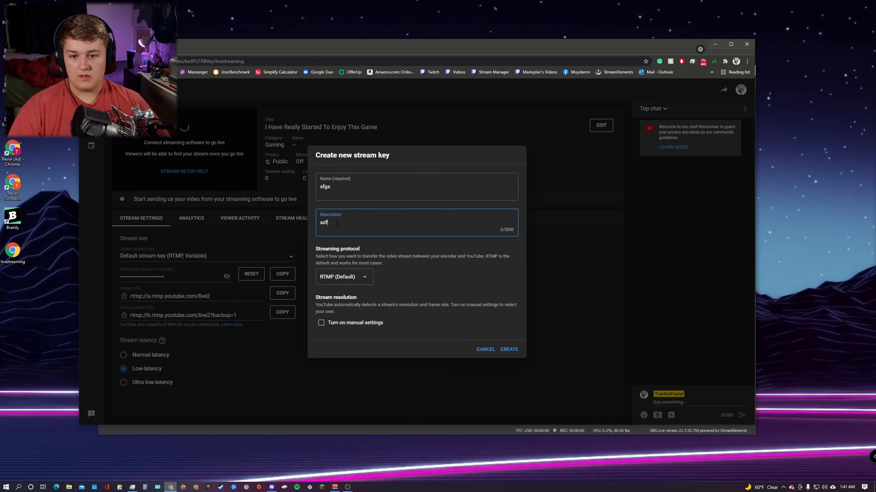
Try the RTMP (Default) protocol with manual 1440p (6 Mbps - 13Mbps) resolution and 60 fps for the new key, and cancel its creation.
left_click(353, 279)
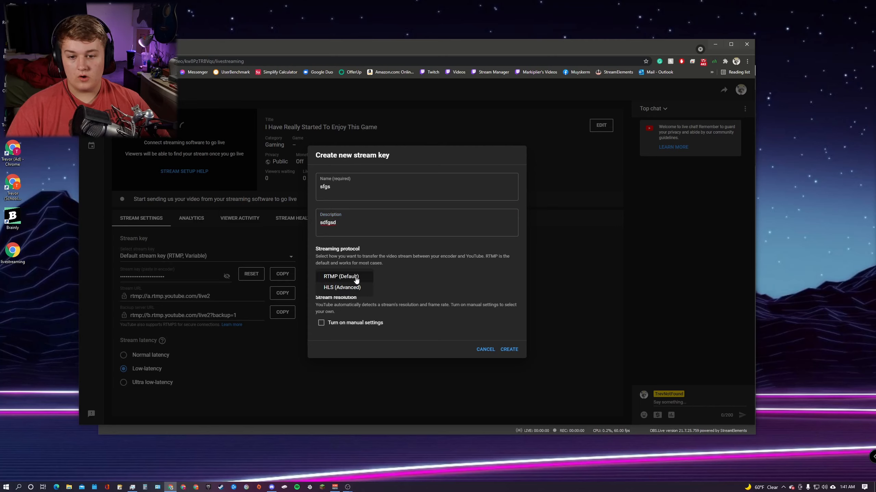
left_click(356, 279)
left_click(375, 324)
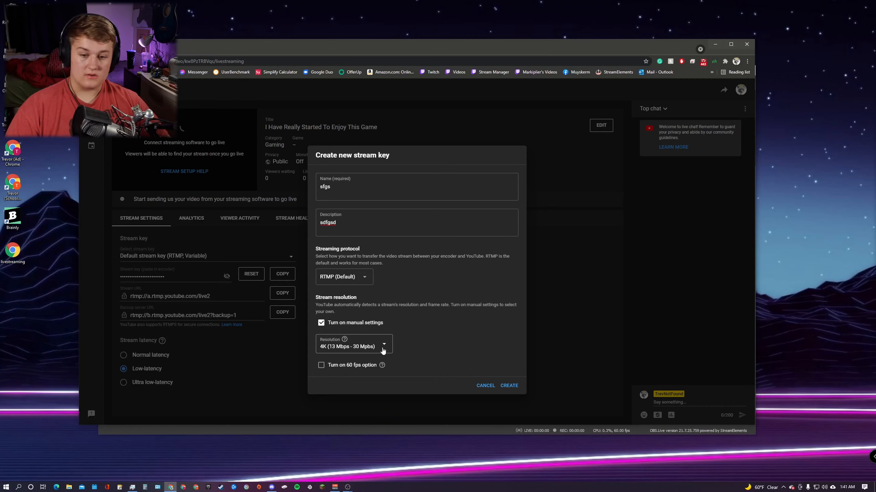
left_click(383, 350)
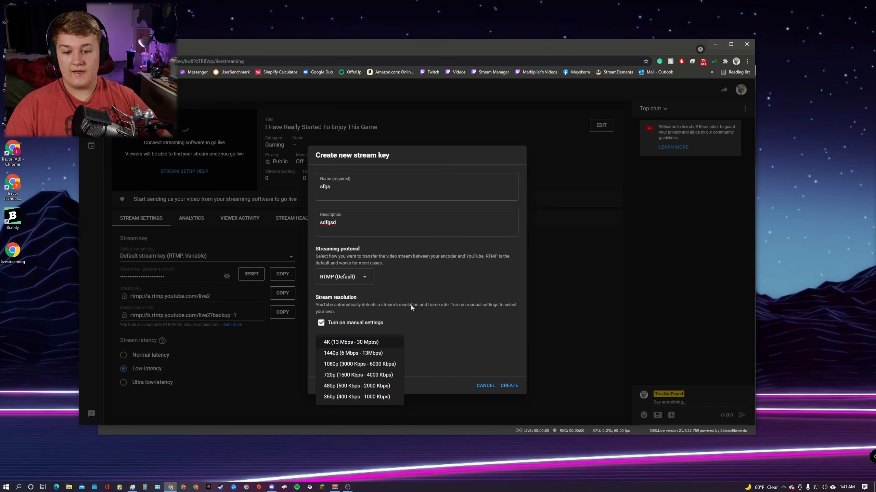
left_click(375, 352)
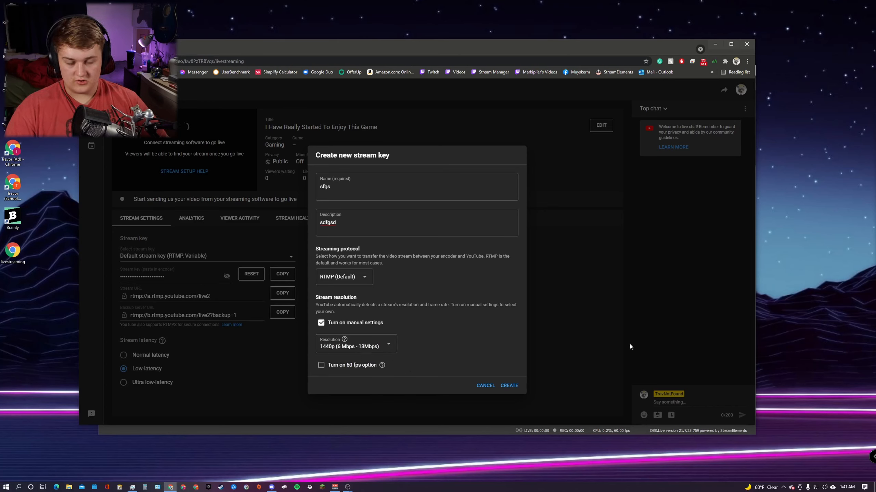
left_click(342, 369)
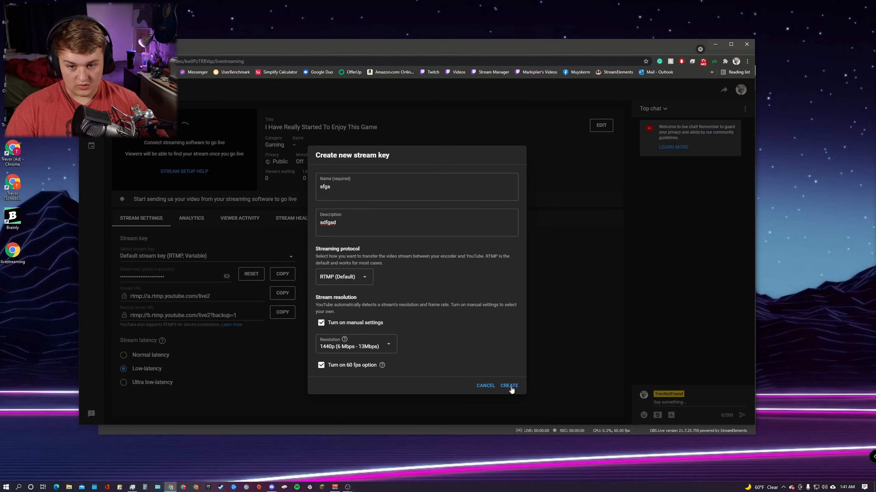
left_click(486, 386)
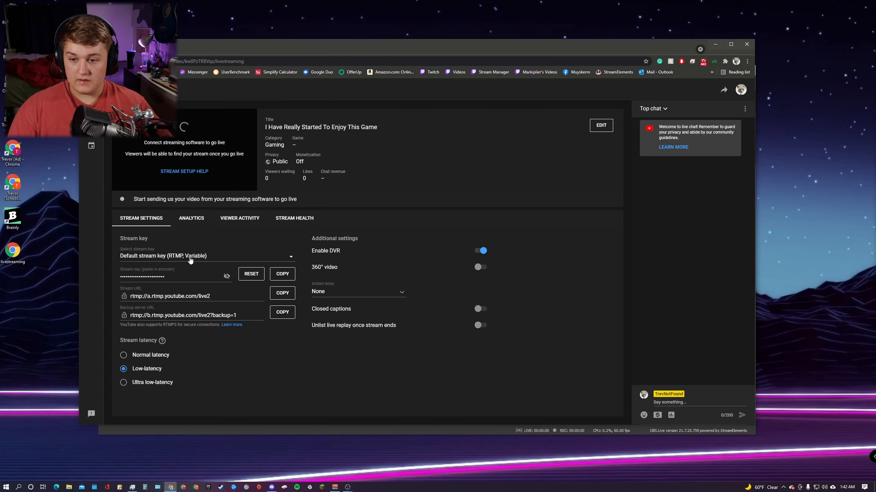
Select the Main HQ (RTMP, 1440p) stream key for the livestream.
left_click(174, 257)
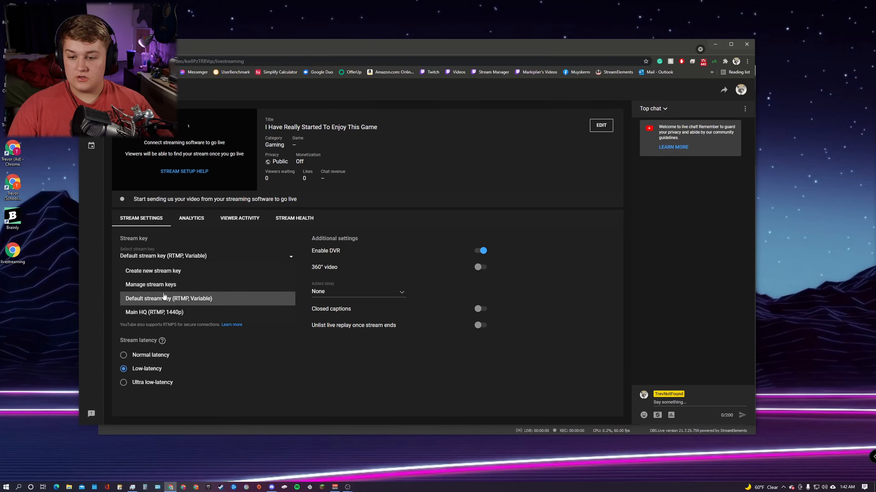
left_click(155, 313)
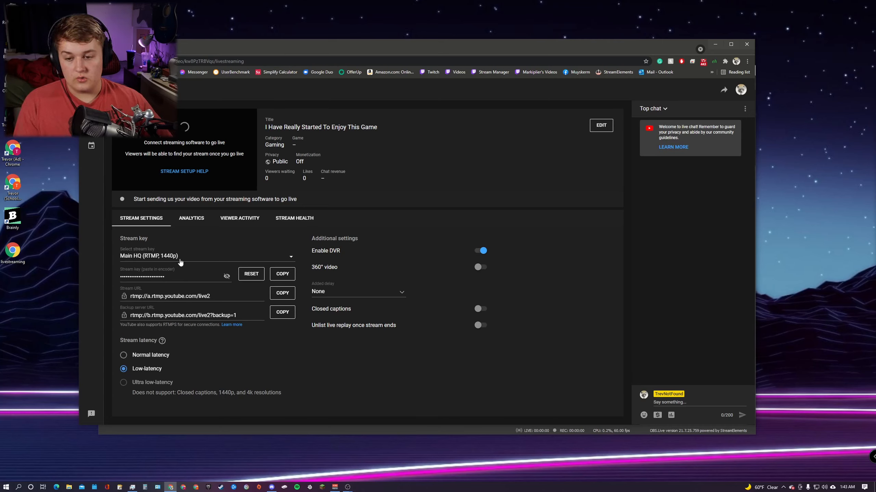
left_click(179, 258)
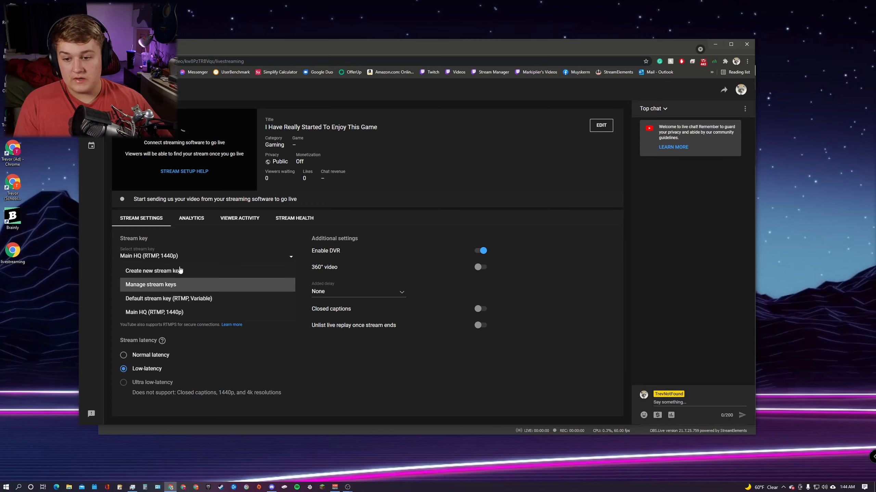
left_click(329, 193)
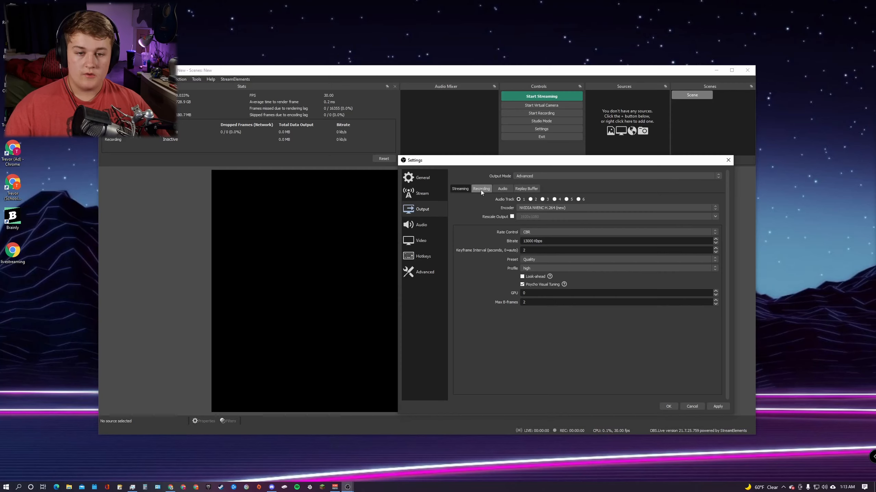
Switch to the OBS recording output settings, keep the Standard type, and set the recording format to mp4.
left_click(480, 189)
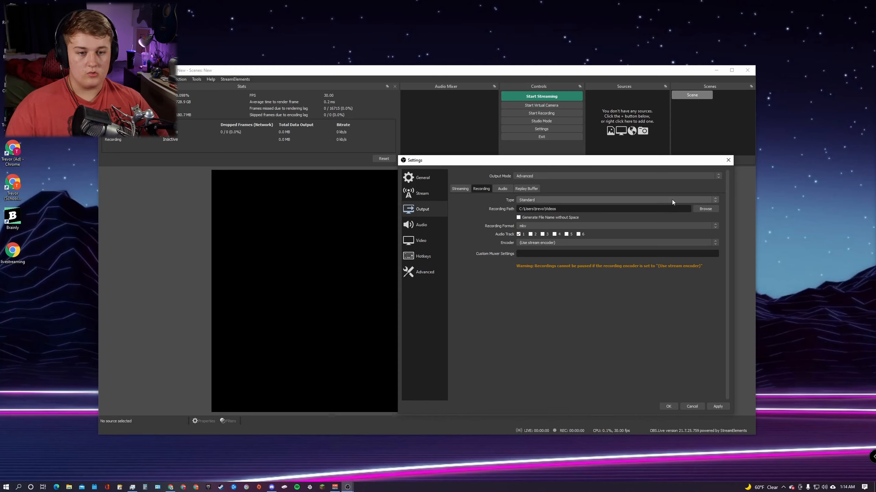
left_click(538, 203)
left_click(542, 203)
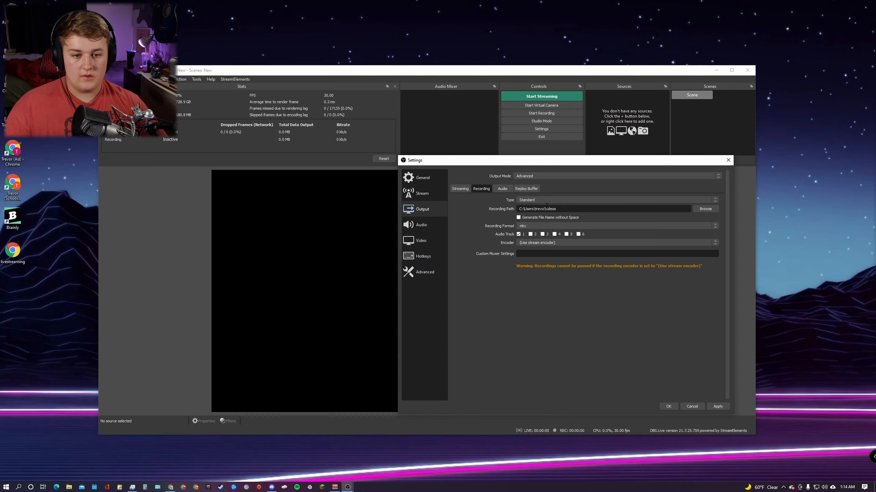
left_click(526, 226)
left_click(525, 236)
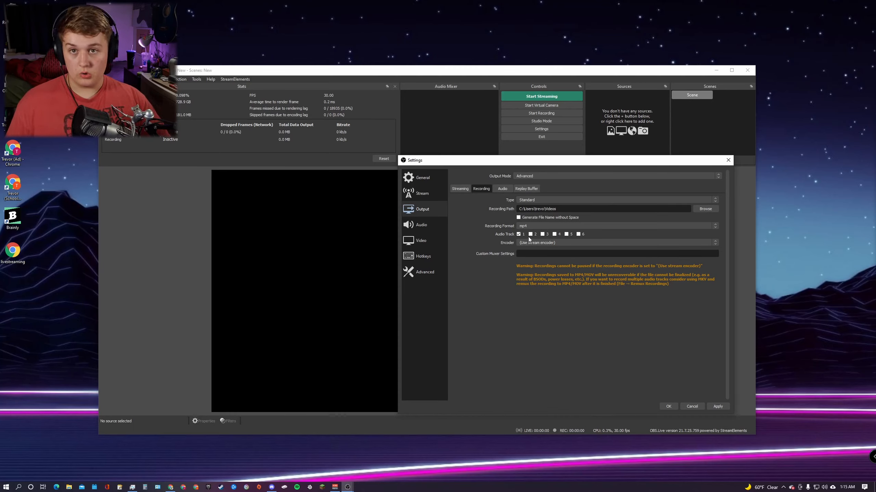
Set the recording encoder to NVIDIA NVENC H.264 (new), comparing it with the streaming encoder settings.
left_click(462, 189)
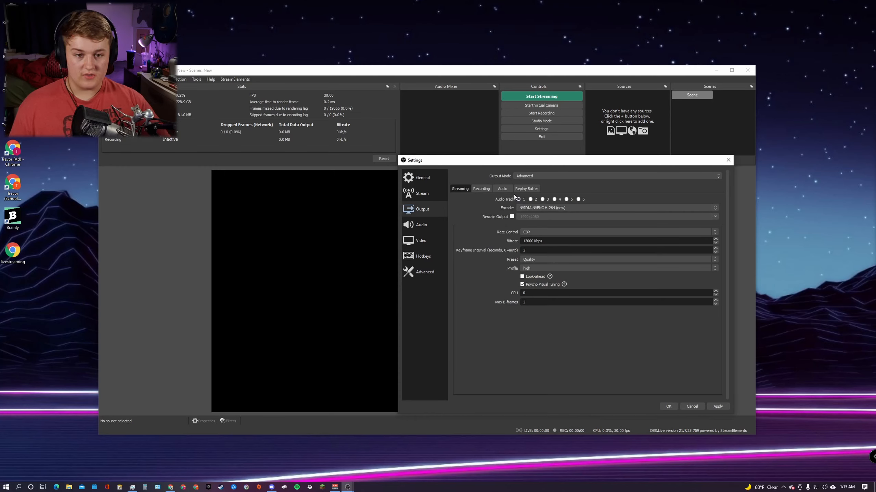
left_click(479, 189)
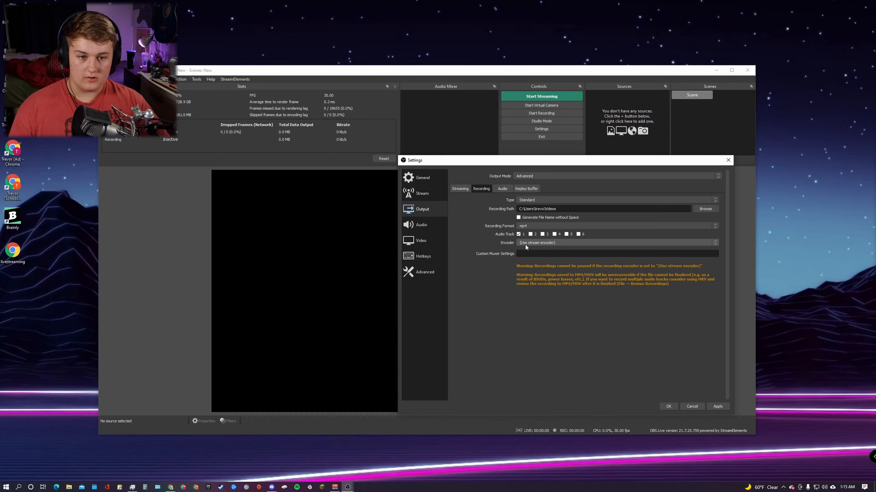
left_click(525, 244)
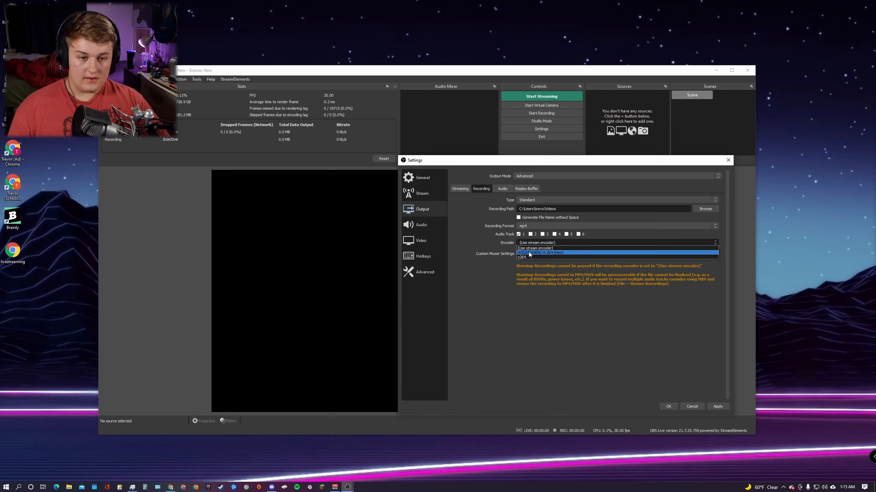
left_click(528, 251)
left_click(463, 190)
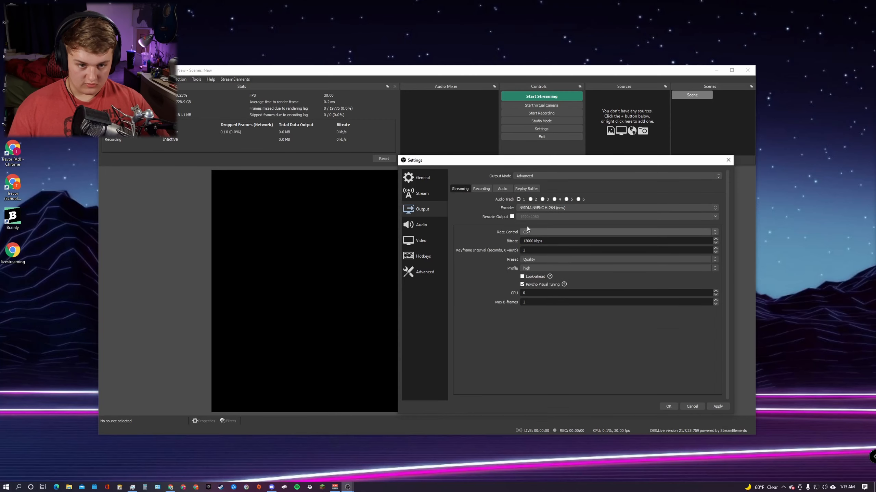
left_click(478, 190)
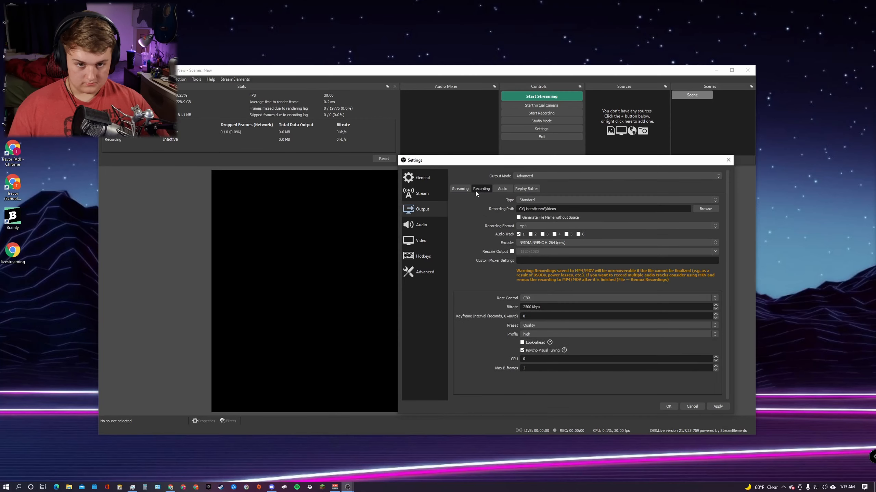
Set the recording rate control to CQP with a CQ level of 27, and compare with the streaming settings.
left_click(535, 298)
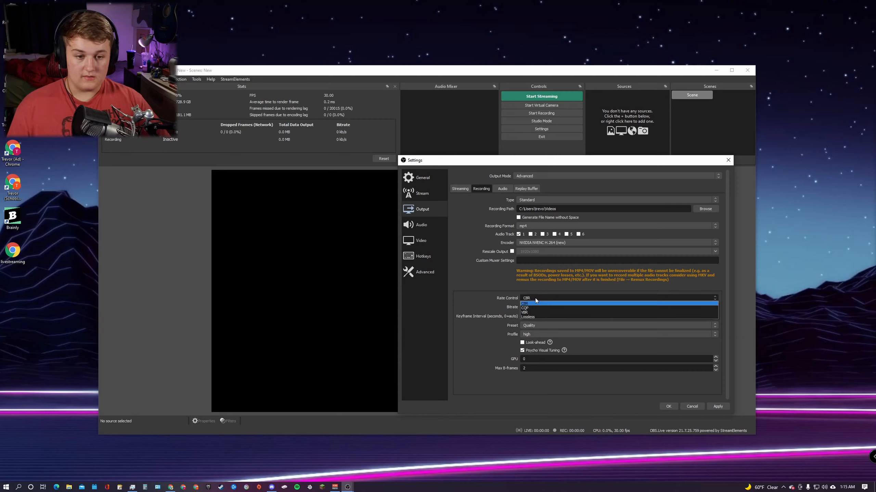
left_click(534, 307)
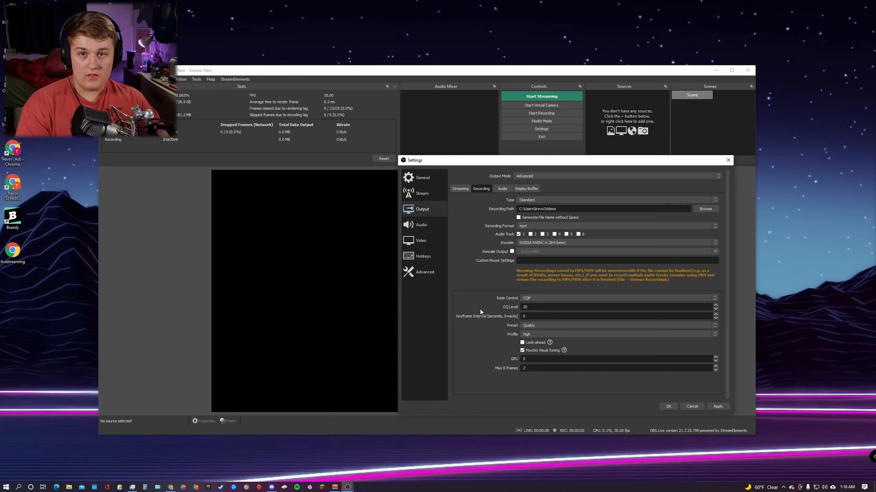
left_click_drag(529, 307, 481, 305)
type("30")
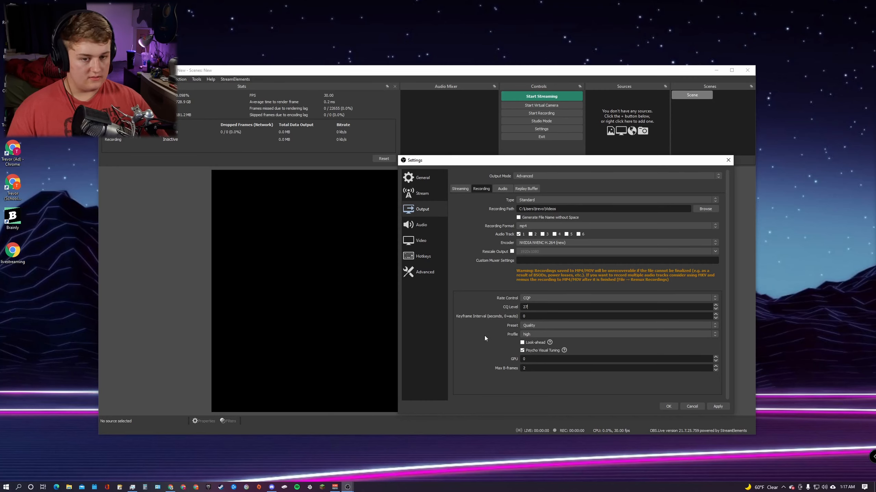
left_click(453, 191)
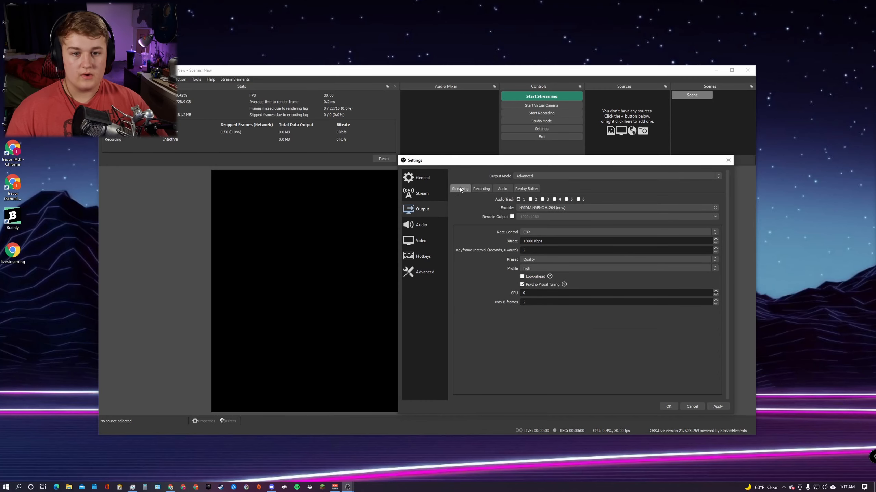
left_click(483, 189)
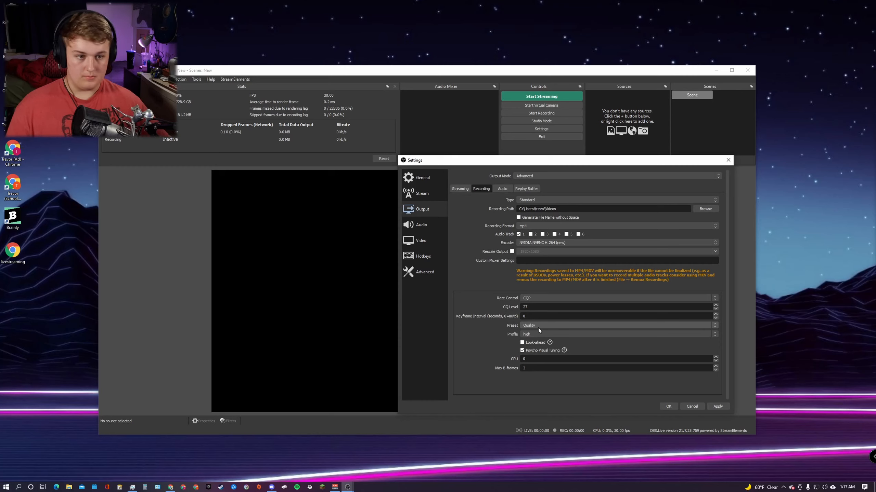
Set the recording preset to Max Quality and the keyframe interval to 2 seconds.
left_click(539, 328)
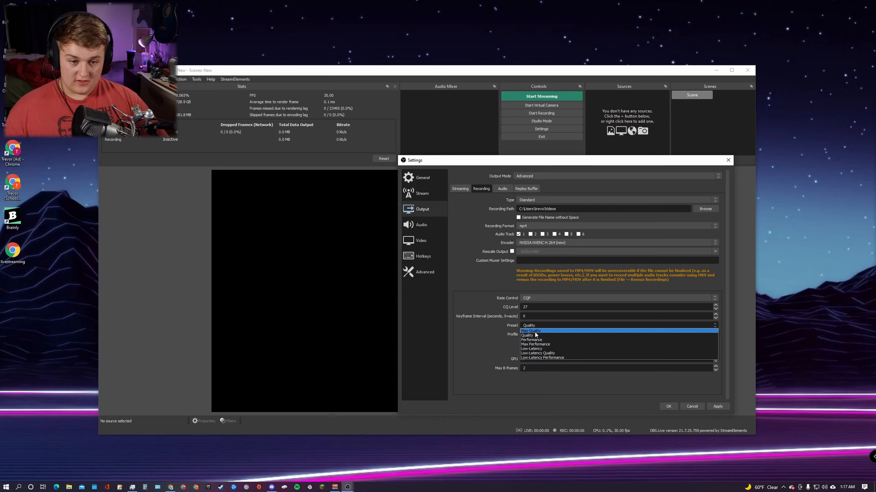
left_click(535, 331)
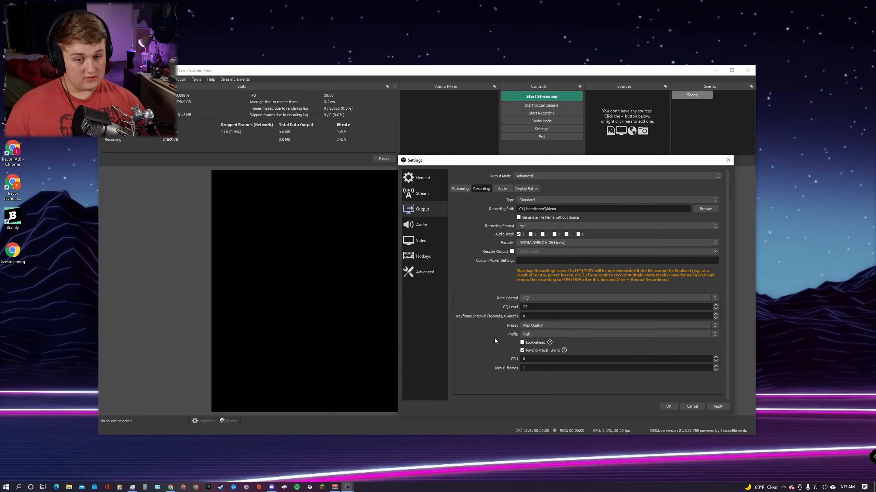
left_click_drag(529, 317, 506, 318)
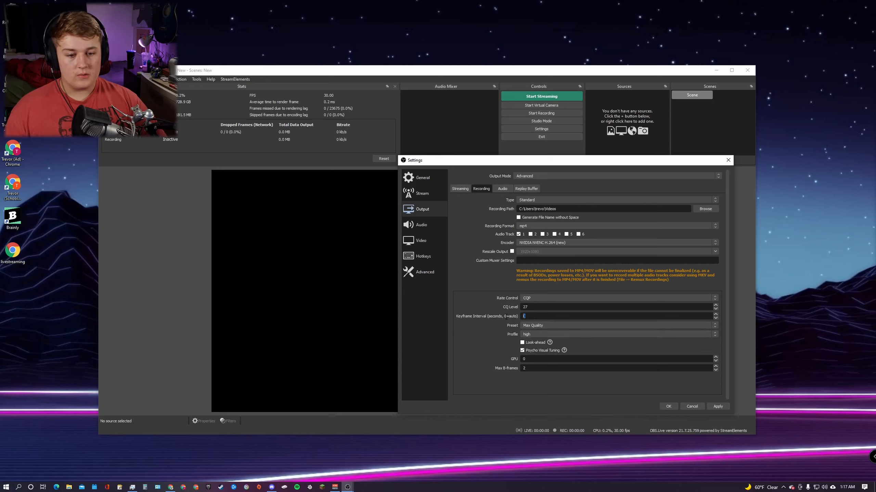
type("2")
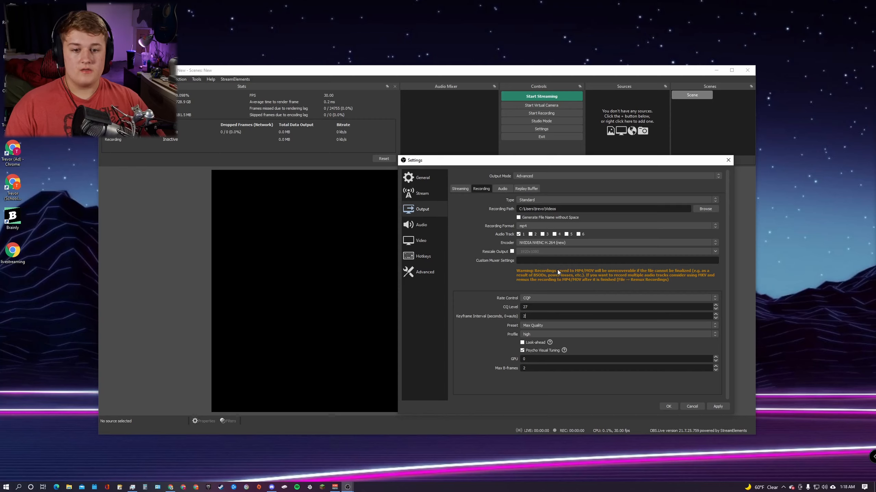
In the output audio settings, review Track 1's bitrate options while keeping it at 160, and set the audio bitrate of Tracks 2 through 6 to 320.
left_click(507, 190)
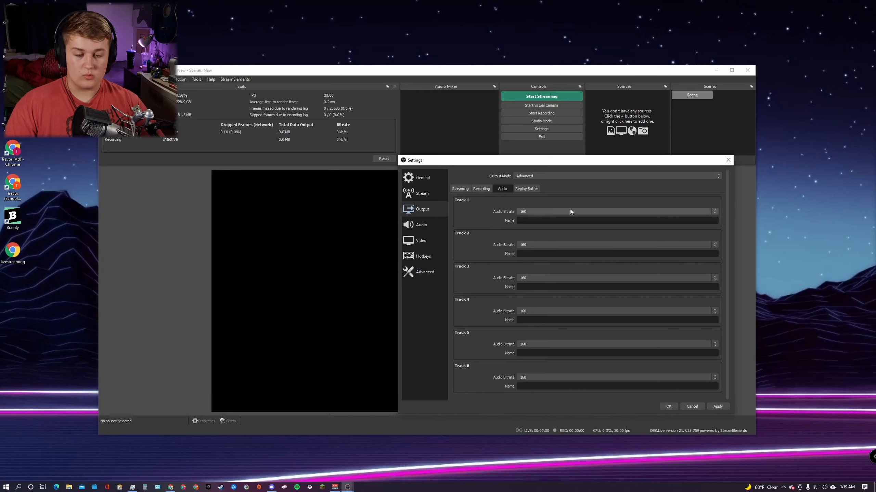
left_click(553, 211)
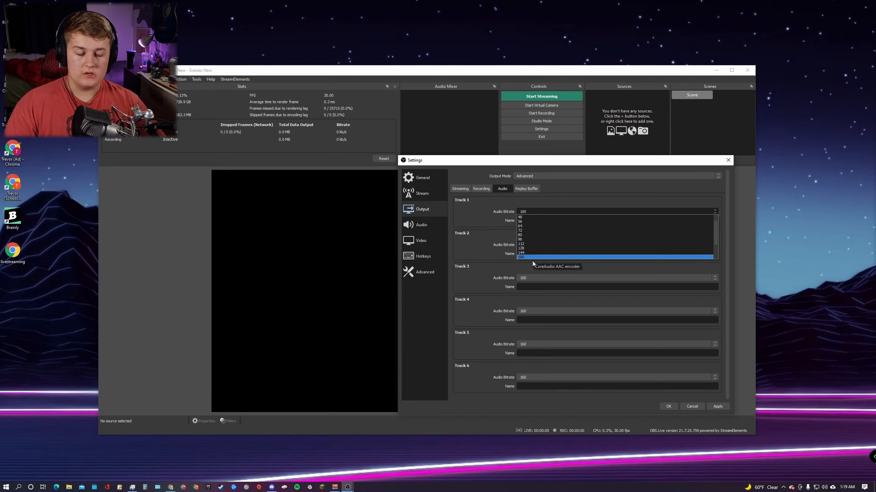
scroll(532, 258, "down", 1)
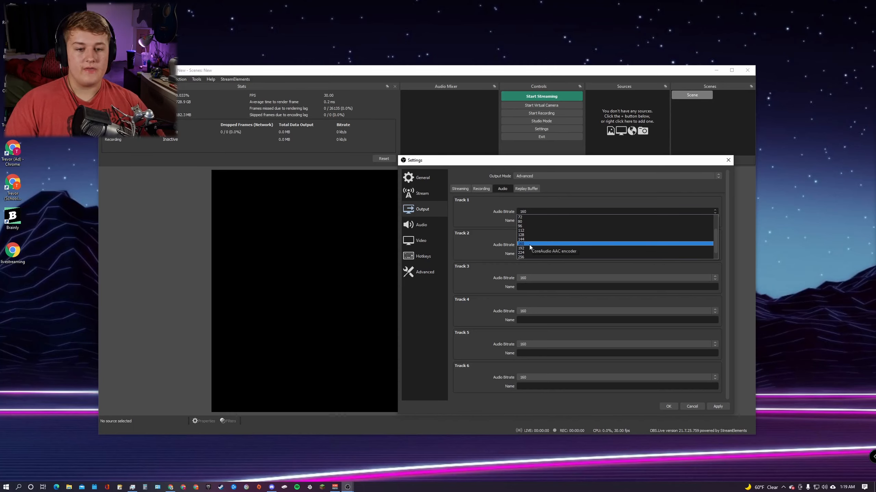
scroll(529, 244, "down", 1)
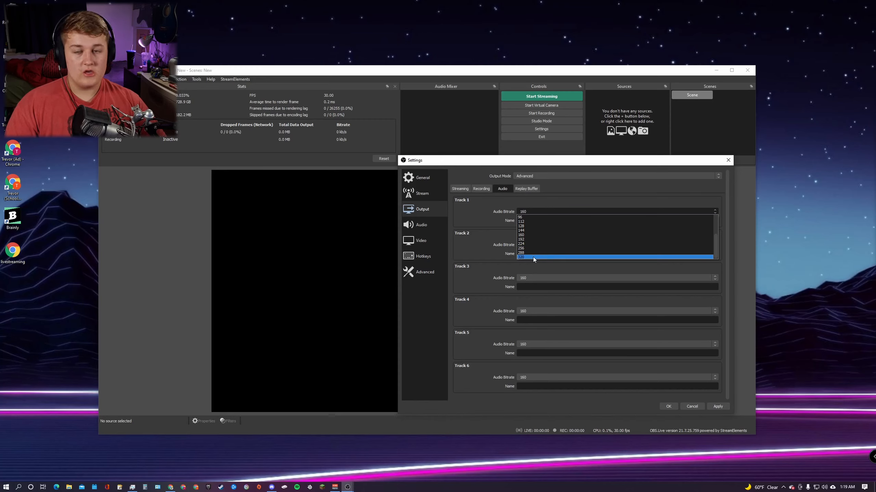
left_click(556, 189)
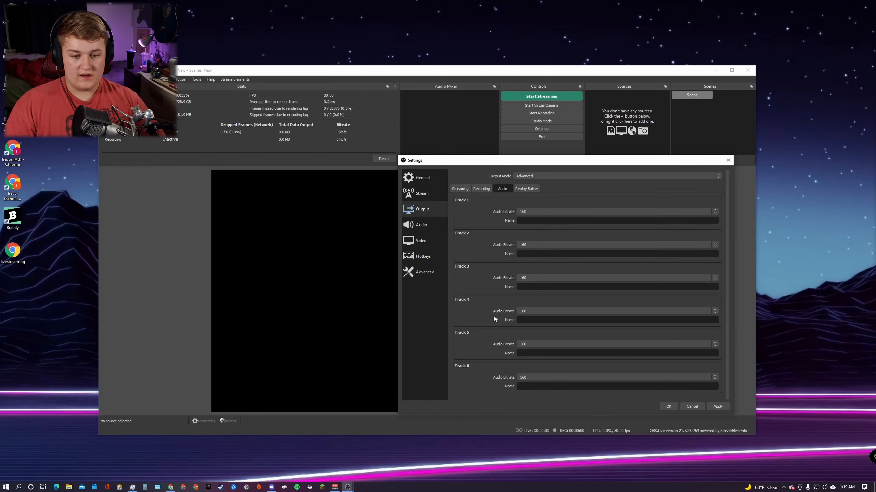
left_click(533, 245)
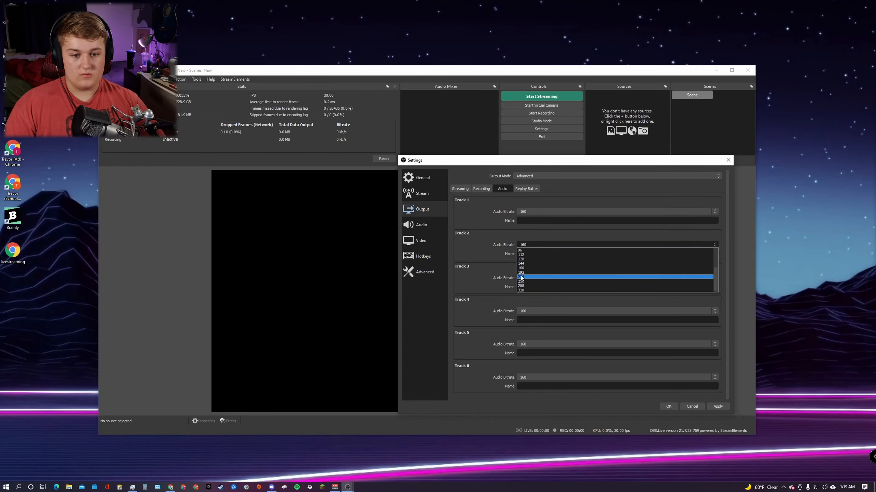
left_click(526, 290)
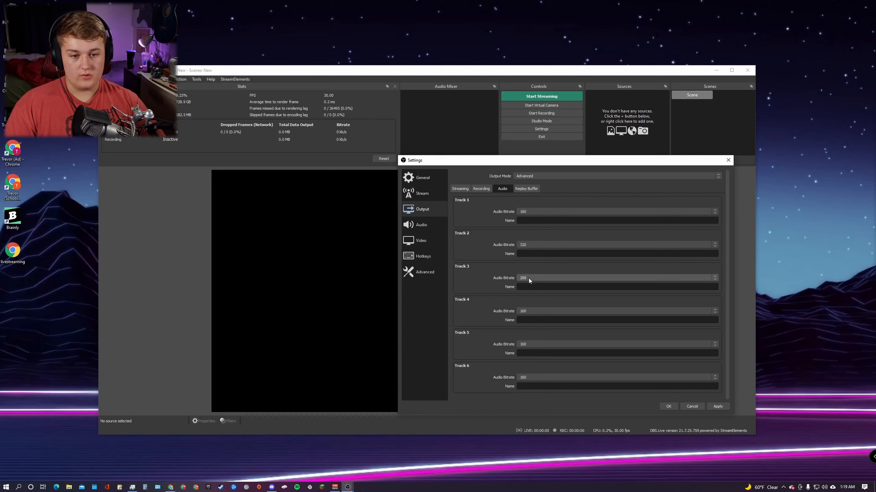
scroll(528, 278, "down", 1)
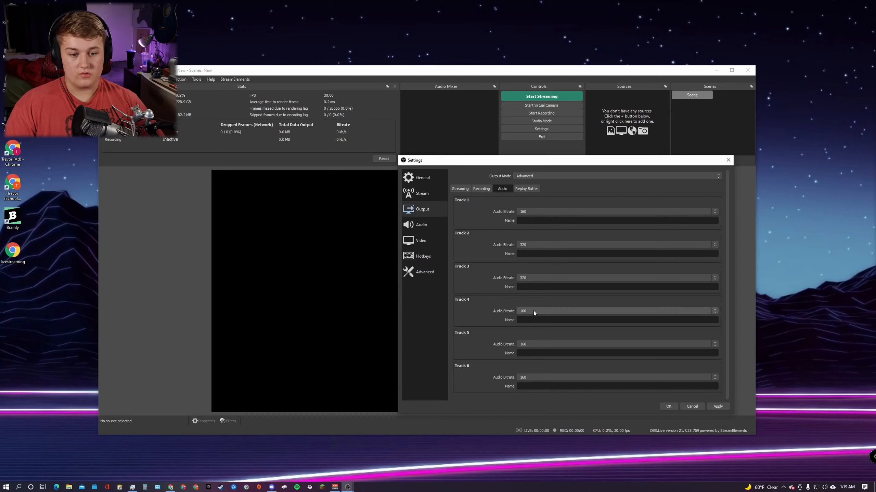
scroll(531, 310, "down", 5)
scroll(534, 344, "down", 5)
scroll(537, 378, "down", 5)
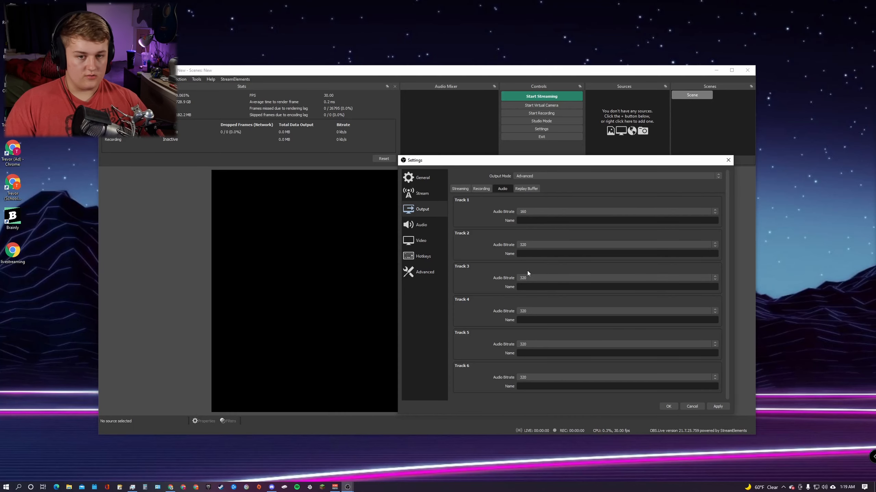
Check the replay buffer option, and in the audio settings set Desktop Audio to VoiceMeeter Input and Desktop Audio 2 to VoiceMeeter Aux Input.
left_click(534, 189)
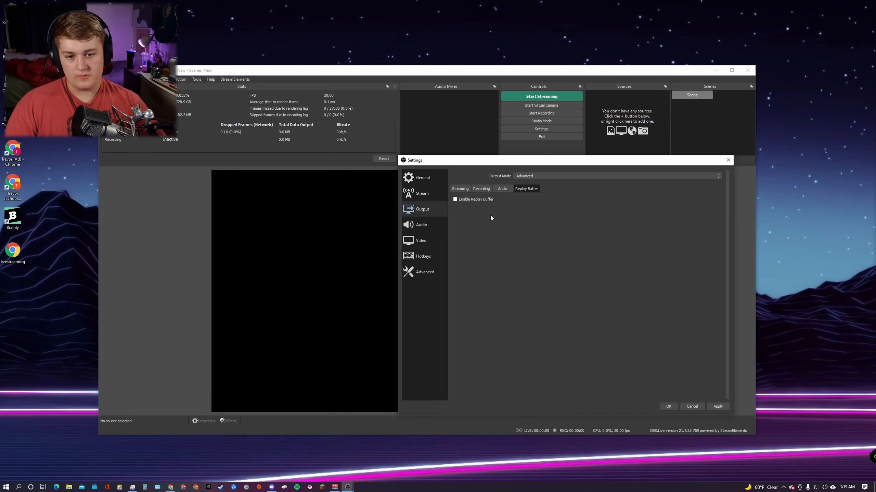
left_click(433, 226)
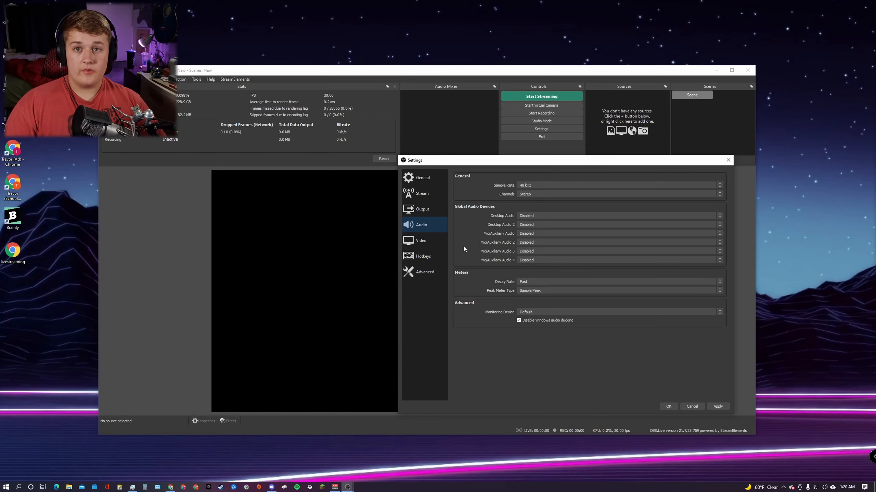
left_click(531, 216)
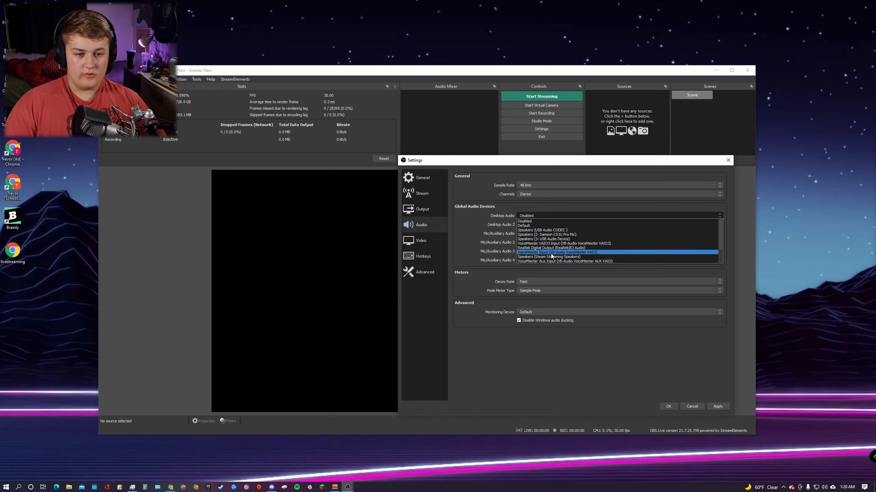
left_click(509, 218)
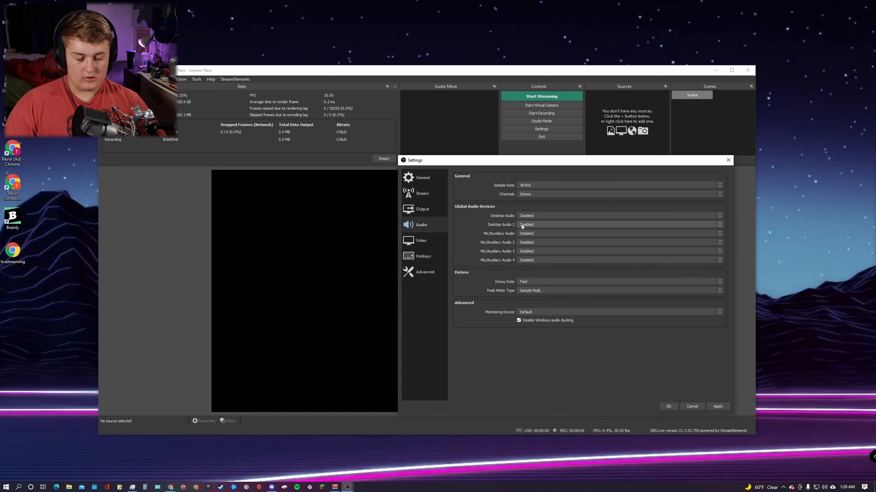
left_click(521, 224)
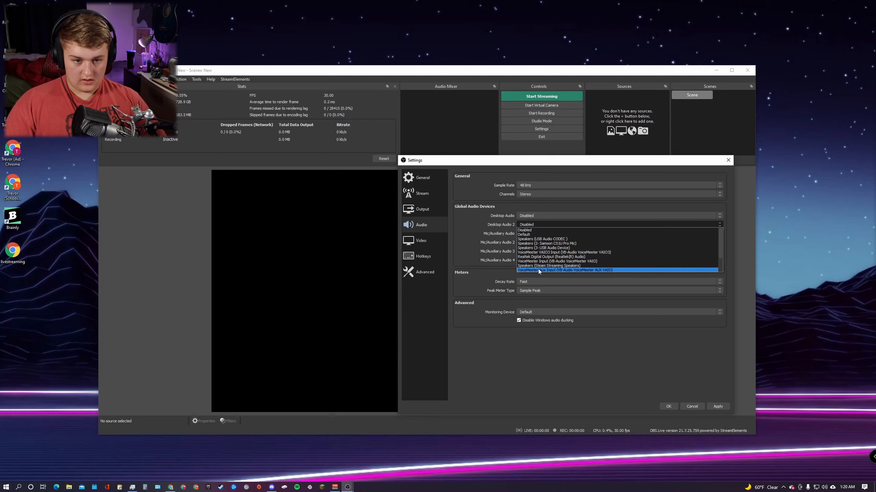
left_click(485, 225)
left_click(531, 216)
left_click(537, 252)
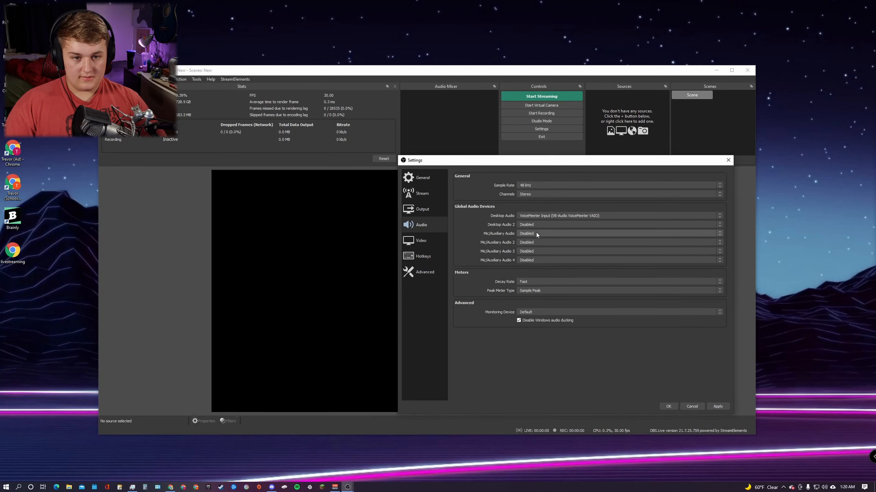
left_click(532, 224)
left_click(545, 271)
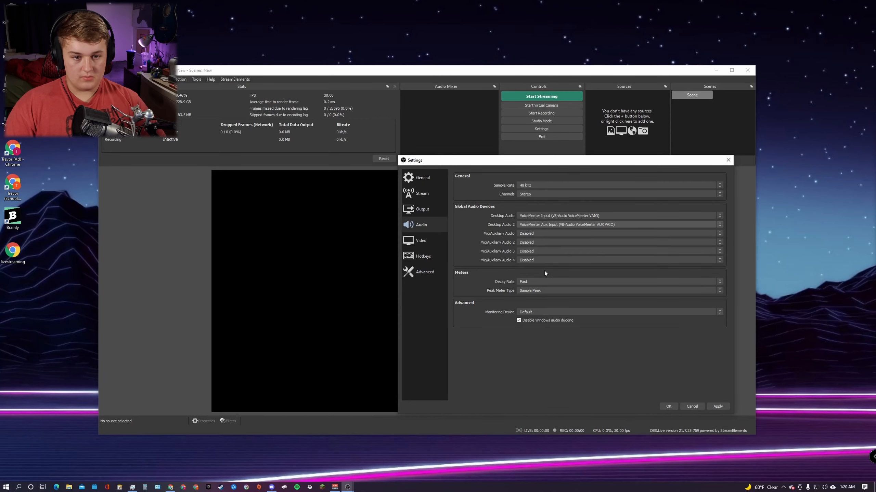
Review the microphone devices available for the first Mic/Auxiliary Audio channel and leave it Disabled.
left_click(534, 235)
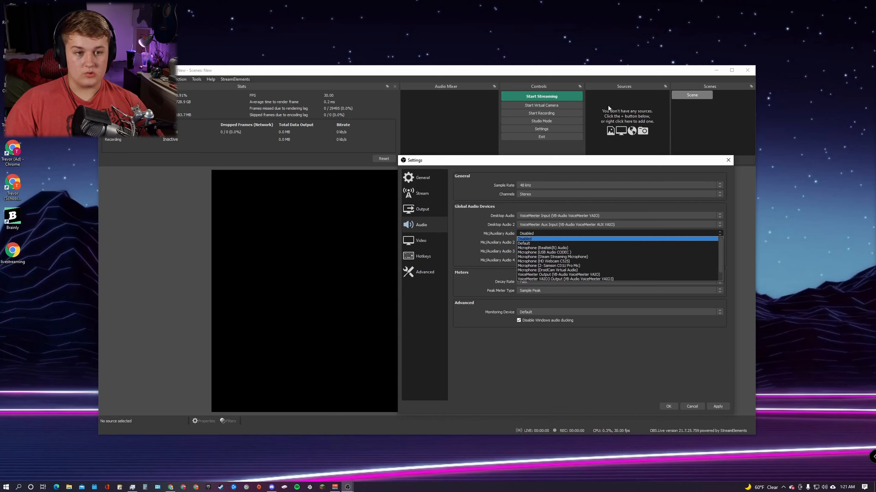
left_click(531, 234)
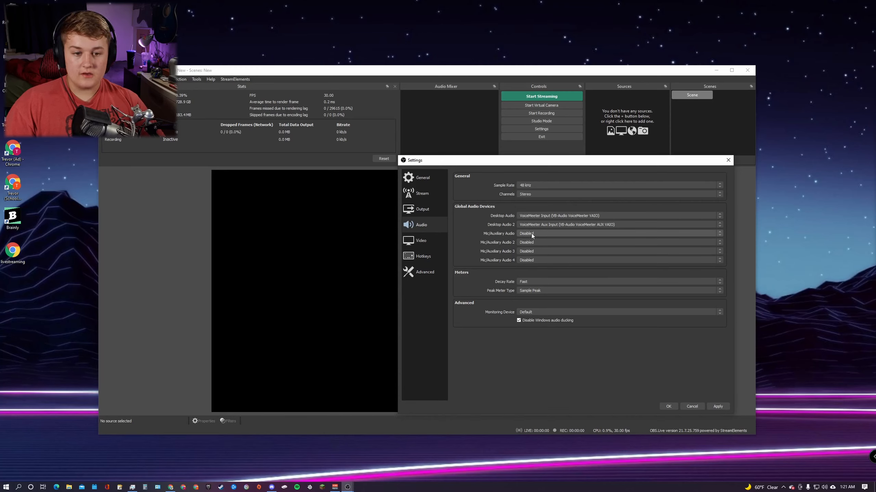
left_click(530, 234)
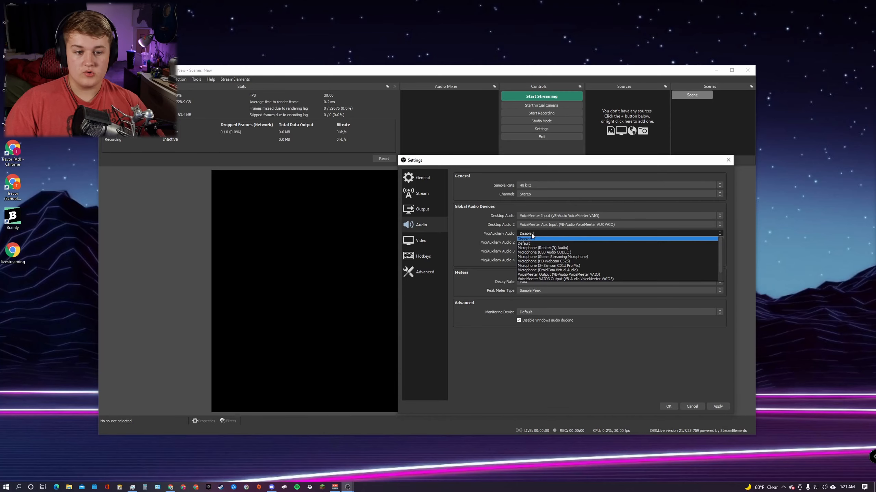
left_click(498, 203)
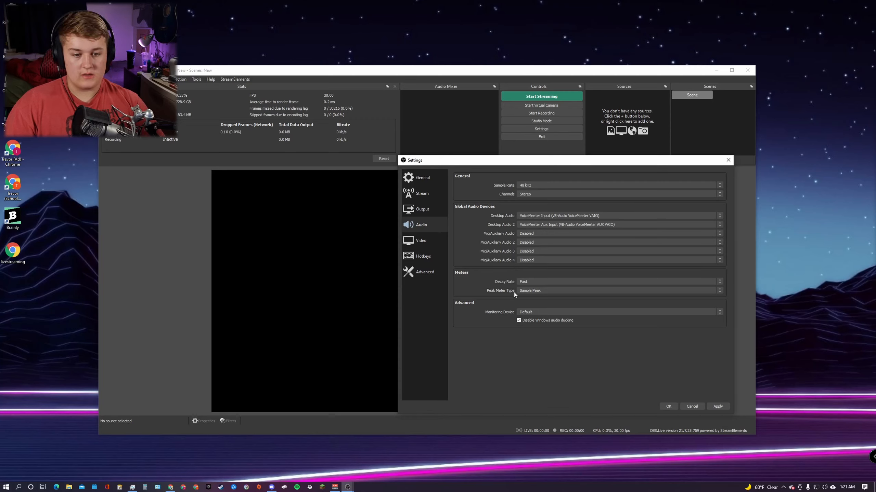
Review the audio sample rate options and select 48 kHz.
left_click(531, 187)
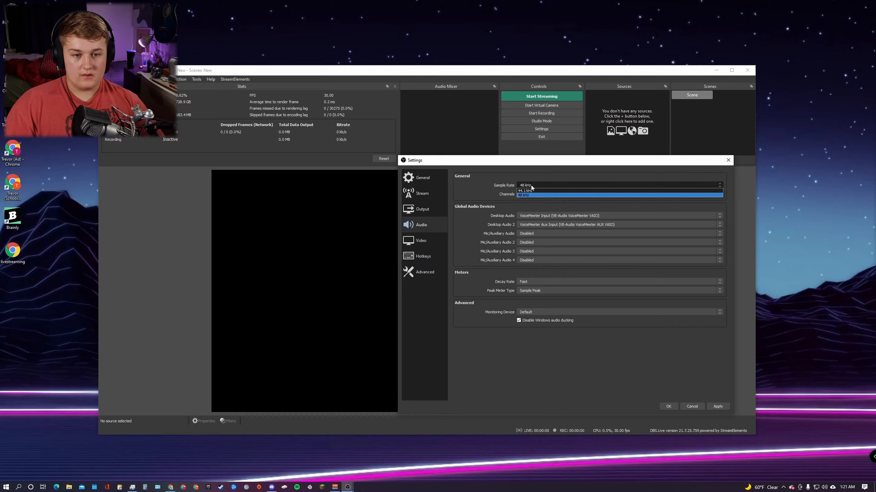
left_click(531, 187)
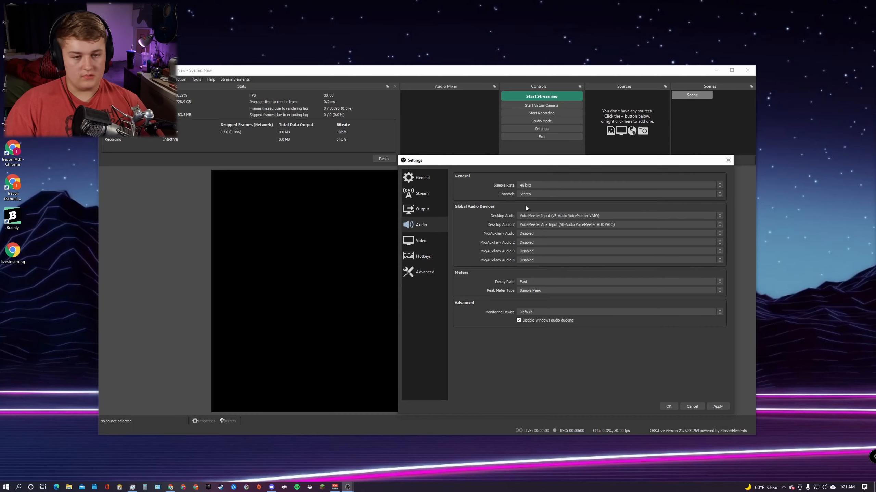
left_click(533, 186)
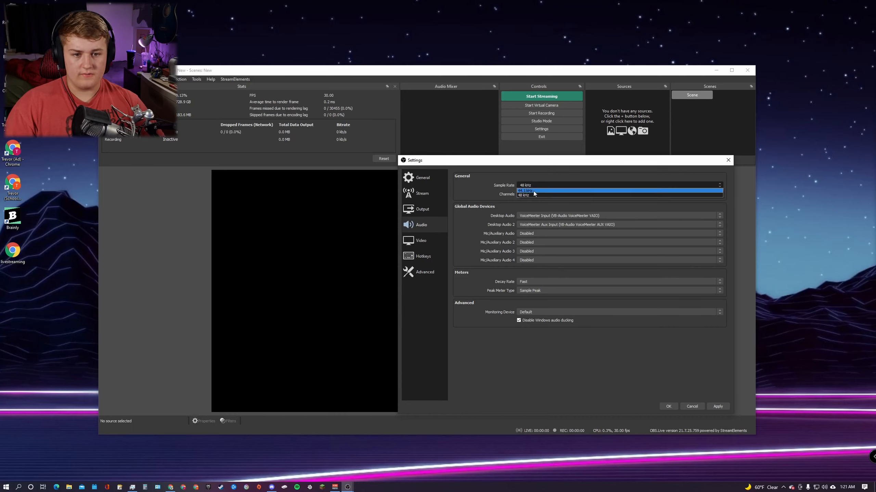
left_click(531, 196)
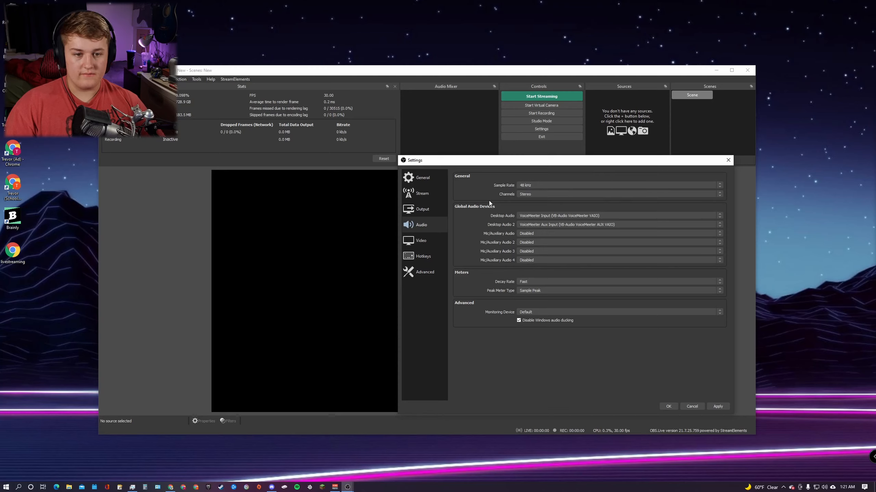
left_click(425, 227)
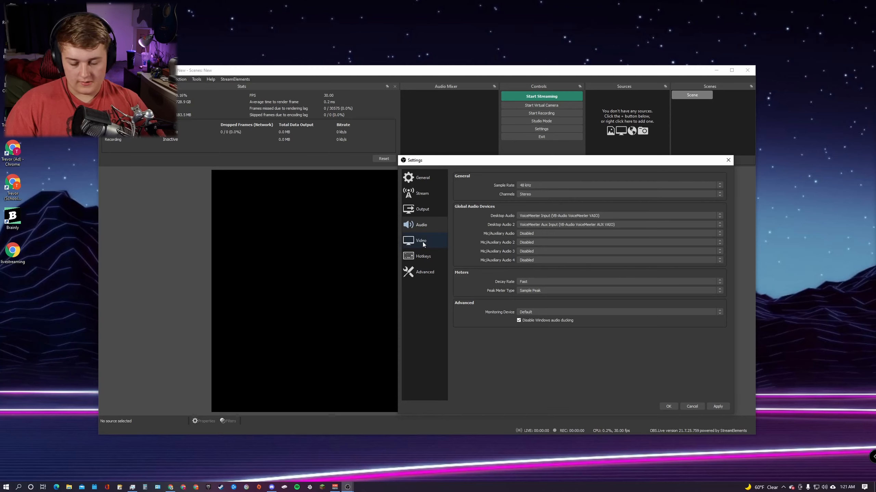
Set the Base (Canvas) Resolution to 2560x1440 in the video settings.
left_click(434, 240)
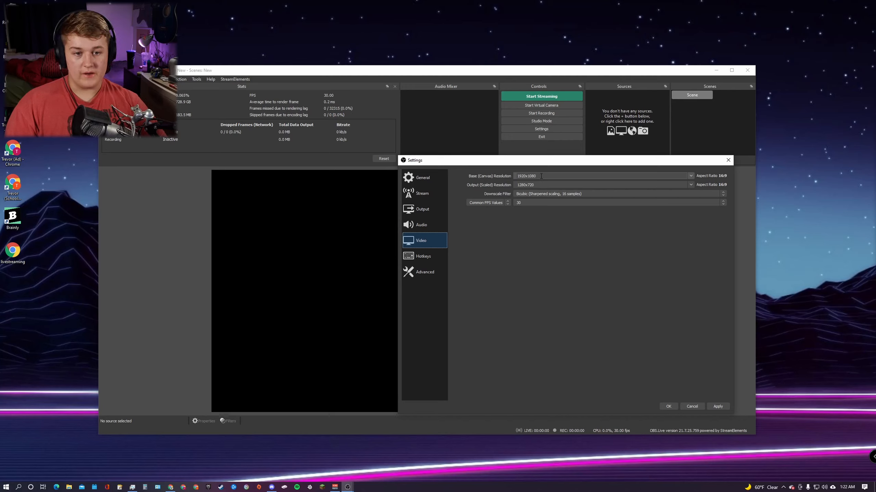
left_click_drag(540, 178, 483, 176)
type("2560x")
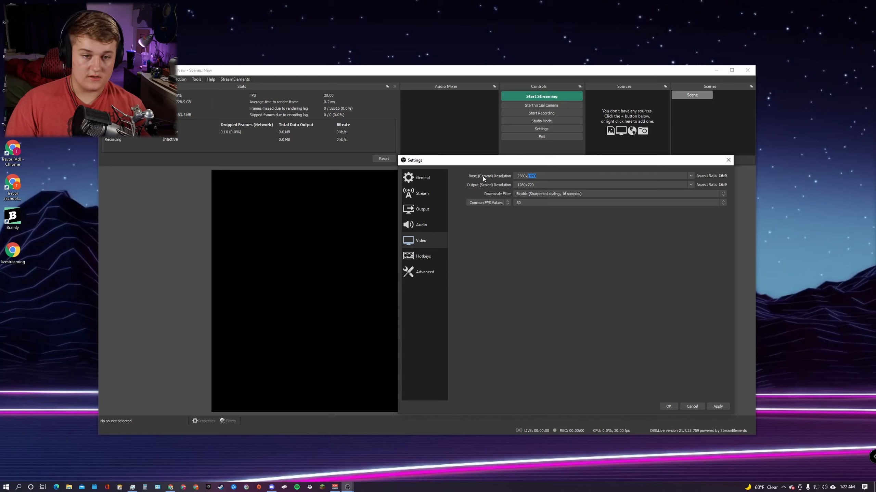
key("Tab")
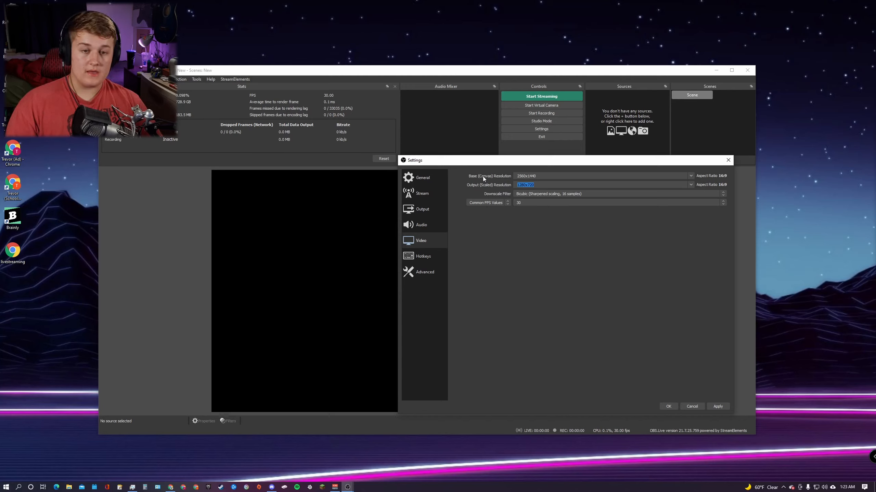
Compare the Output (Scaled) Resolution in the video settings with the Rescale Output resolution in the streaming output settings.
left_click(428, 208)
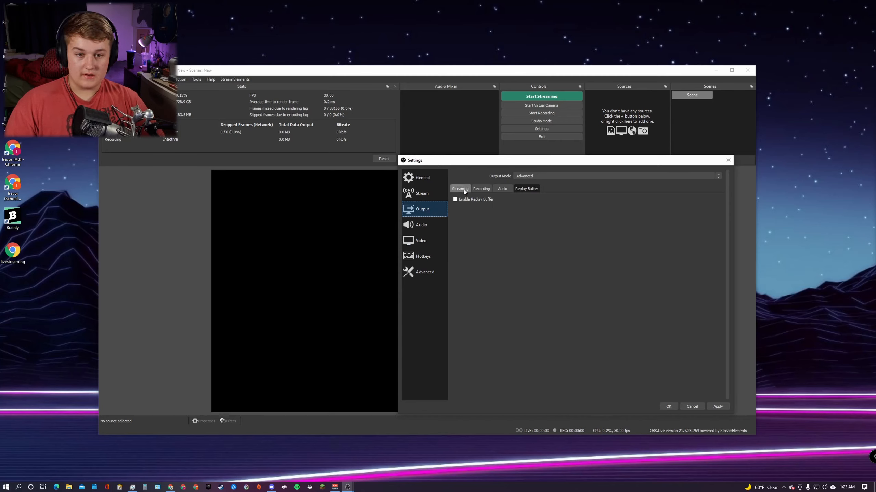
left_click(424, 242)
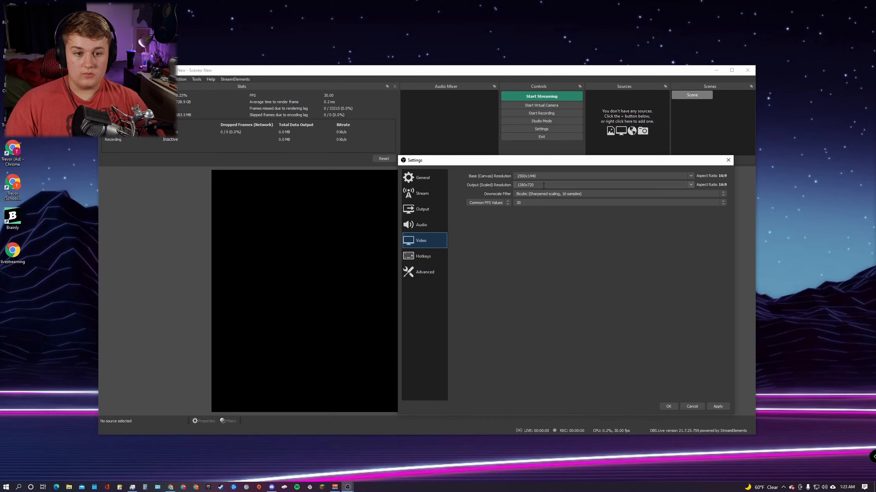
left_click_drag(543, 186, 501, 188)
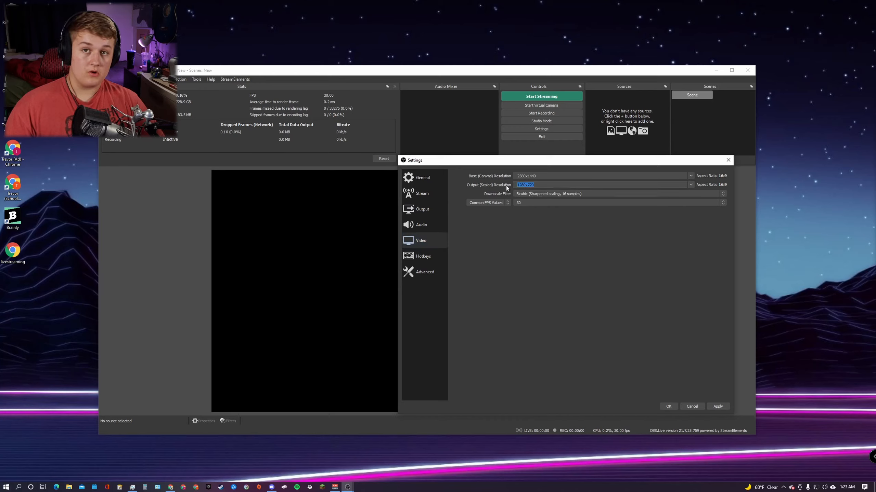
left_click(422, 209)
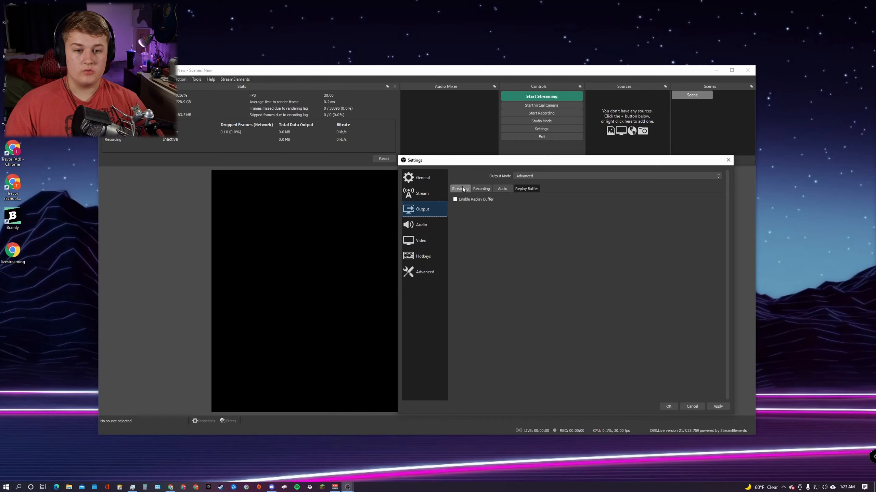
left_click(461, 188)
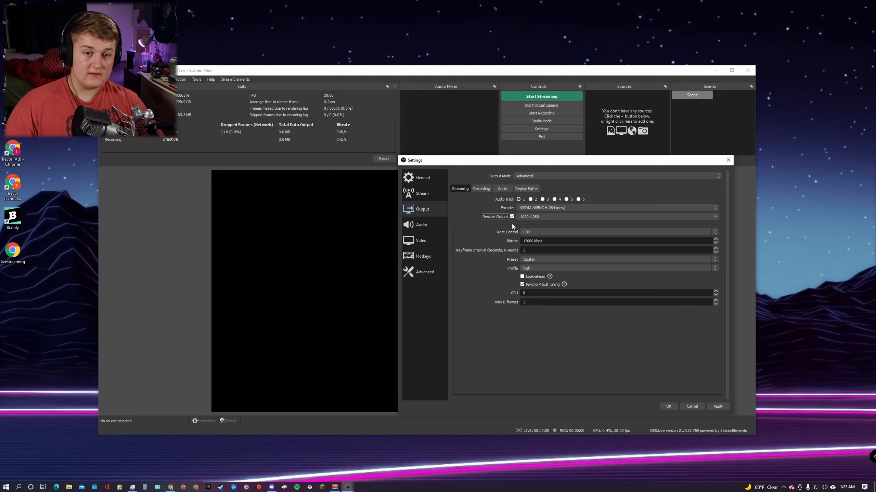
left_click_drag(539, 217, 508, 217)
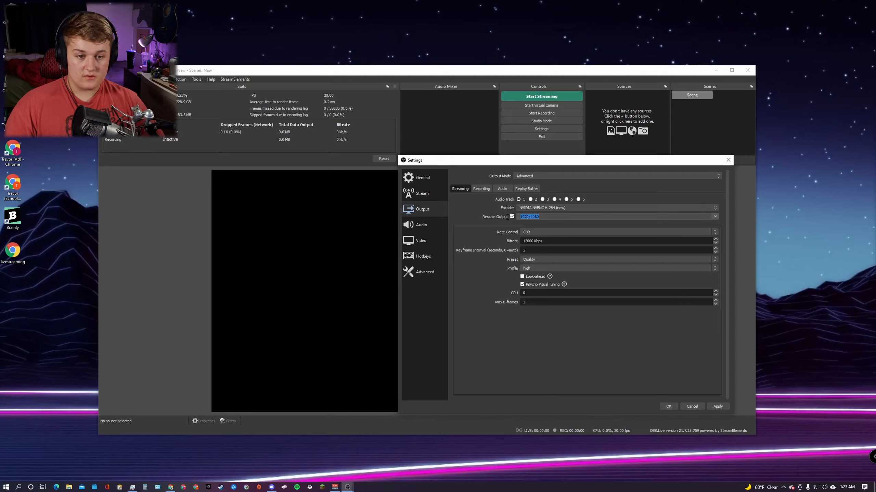
left_click(423, 240)
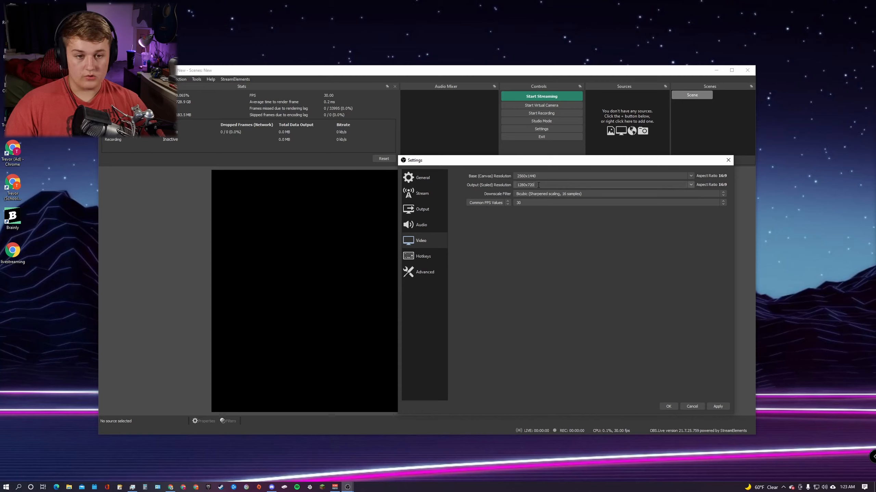
Set the Output (Scaled) Resolution to 2560x1440 and keep the Bicubic downscale filter.
left_click_drag(535, 185, 516, 185)
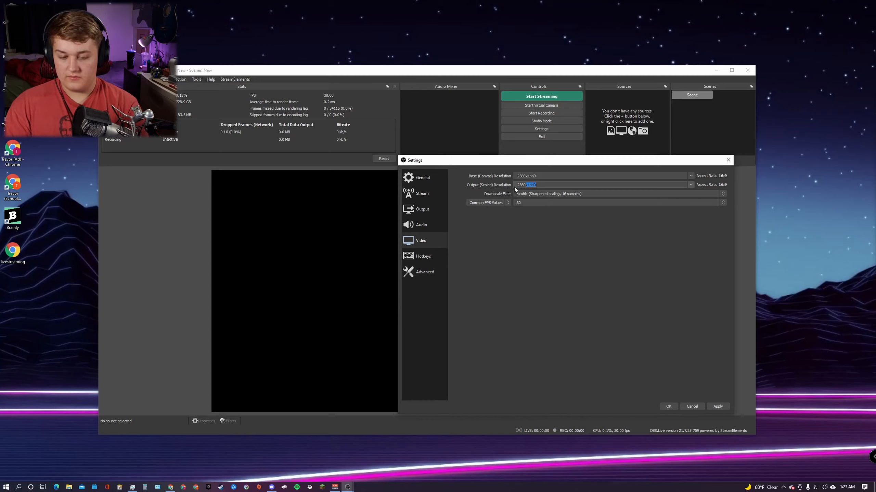
type("2560x1440")
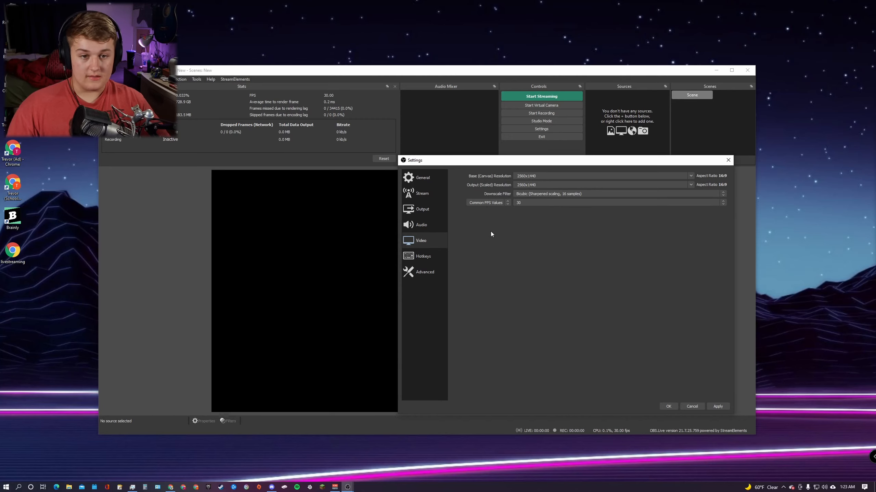
left_click(528, 195)
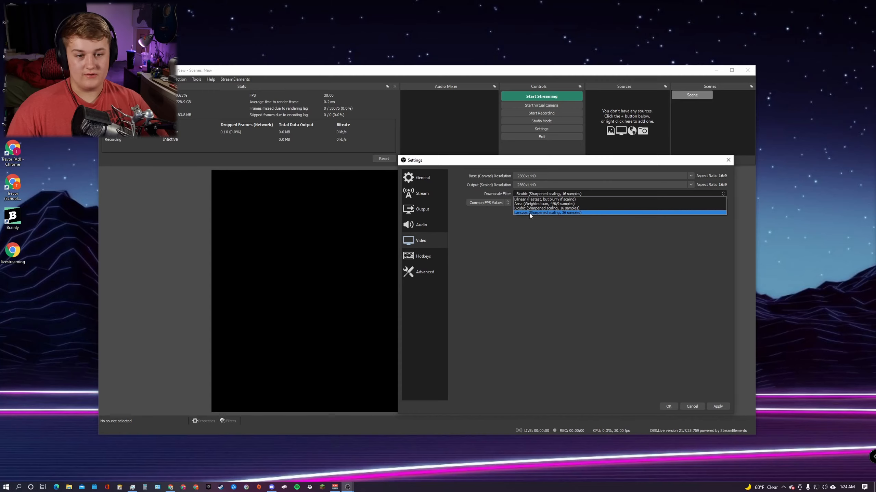
left_click(555, 221)
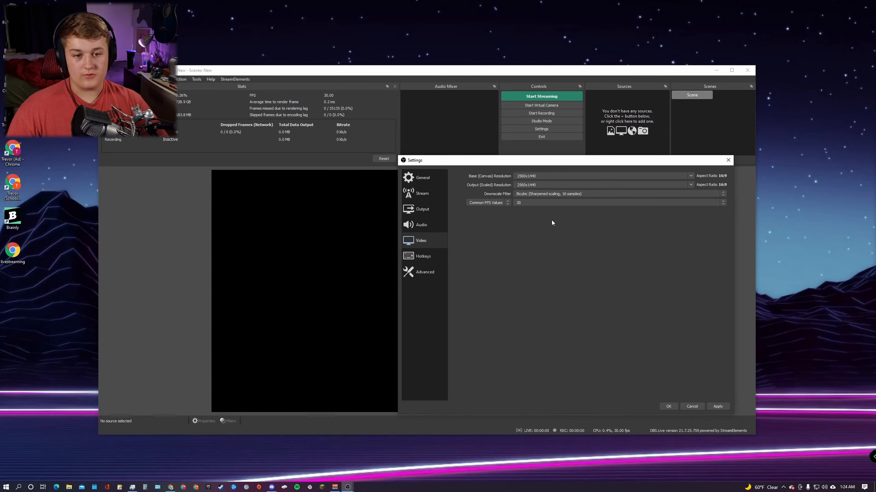
Set the common FPS value to 60 in the video settings.
left_click(528, 206)
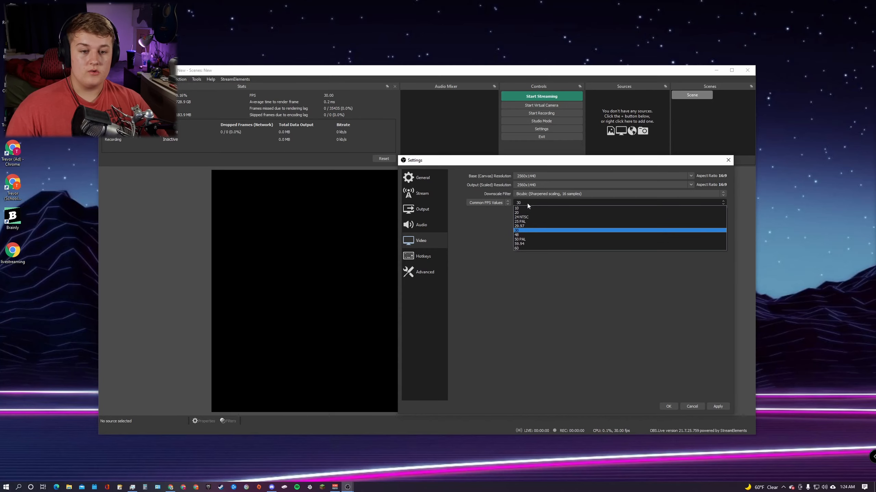
left_click(518, 249)
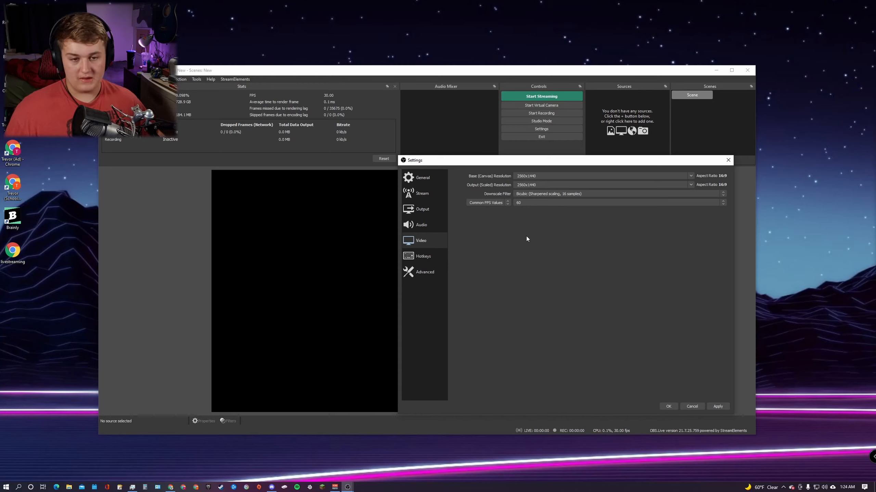
left_click(523, 205)
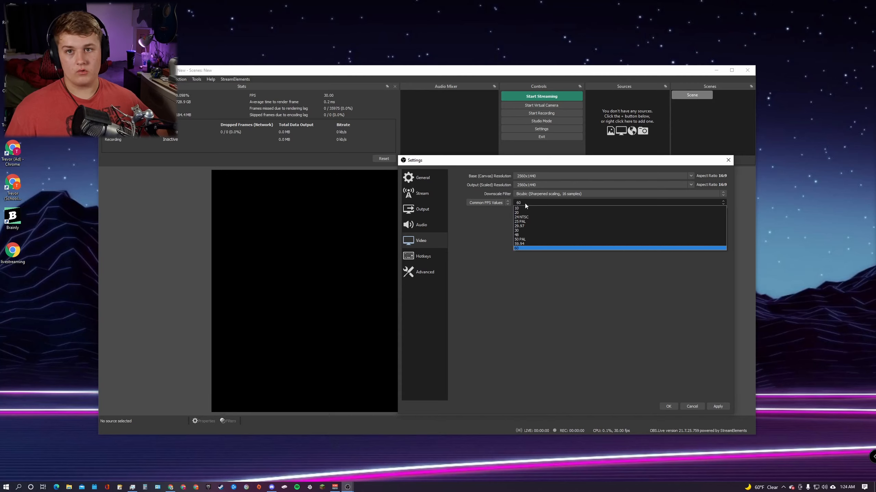
left_click(519, 247)
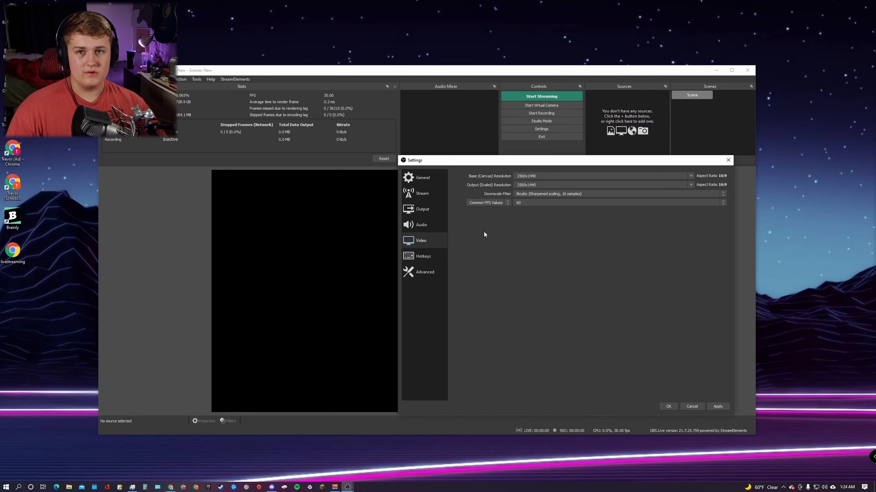
Review the hotkey settings and the advanced process priority, renderer and color format options, leaving them as they are.
left_click(423, 257)
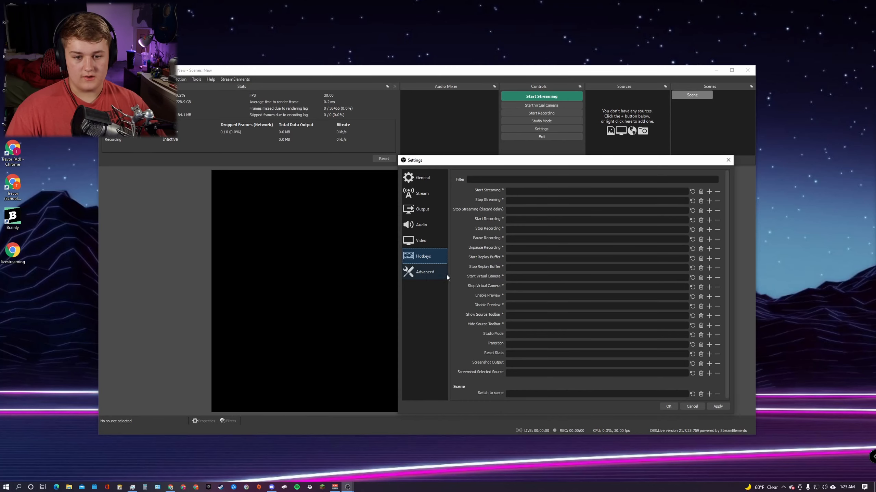
left_click(425, 273)
left_click(536, 186)
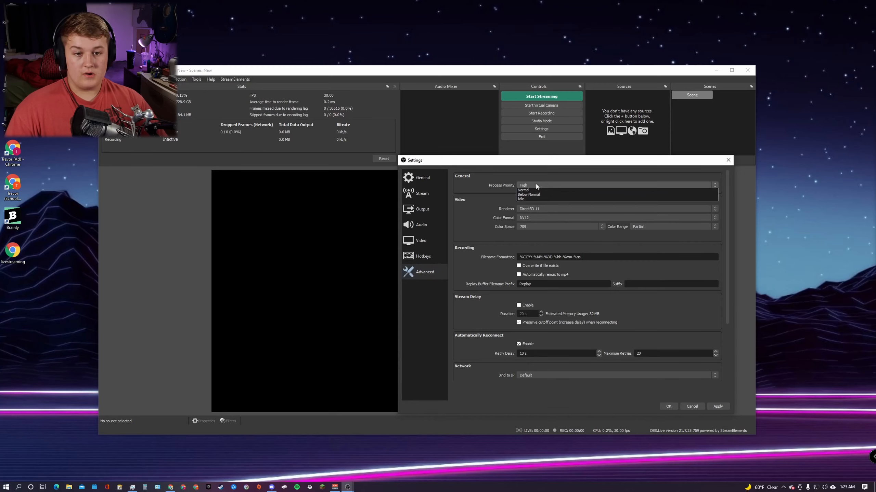
left_click(498, 187)
left_click(539, 210)
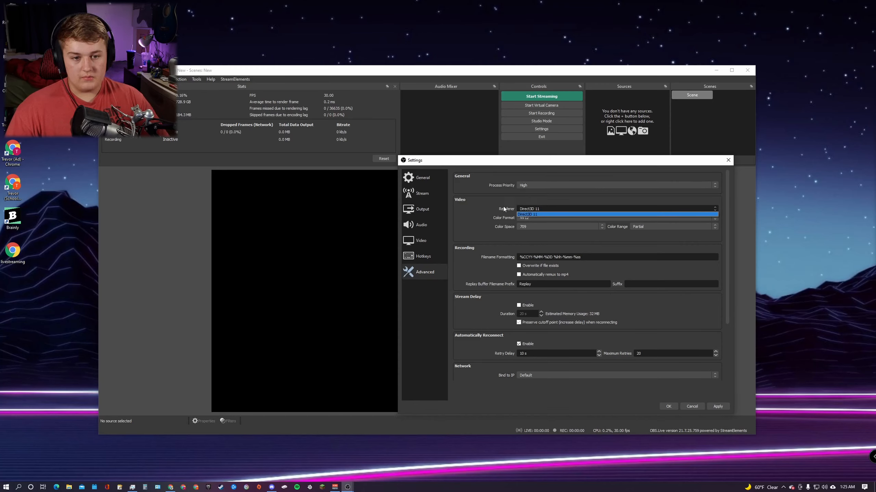
left_click(502, 207)
left_click(524, 219)
left_click(489, 216)
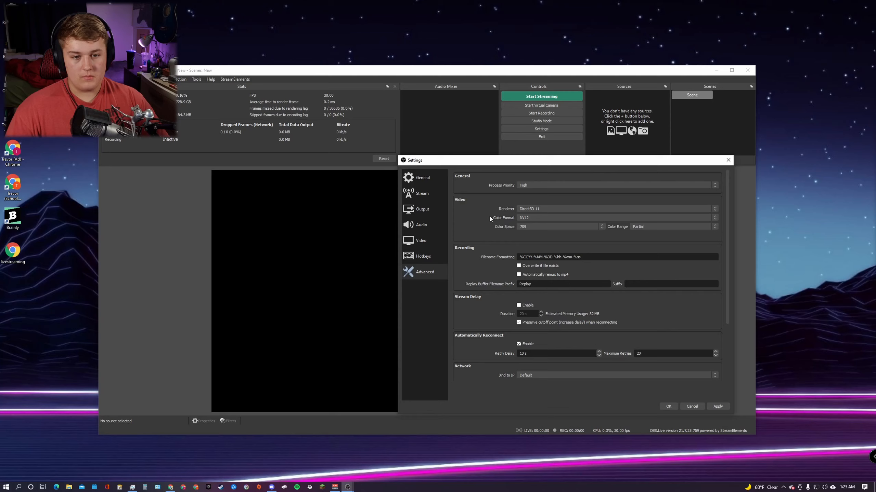
Review the color space and color range options in the advanced settings, keeping 709 and Partial.
left_click(533, 228)
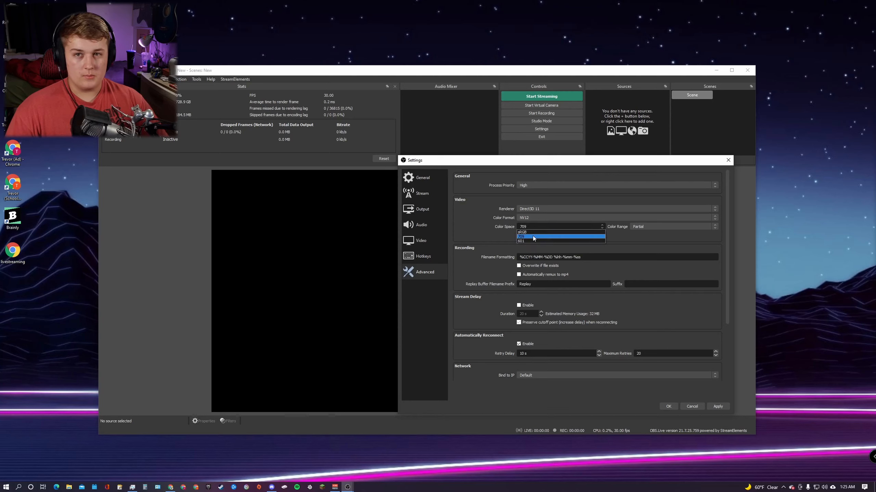
left_click(632, 242)
left_click(646, 227)
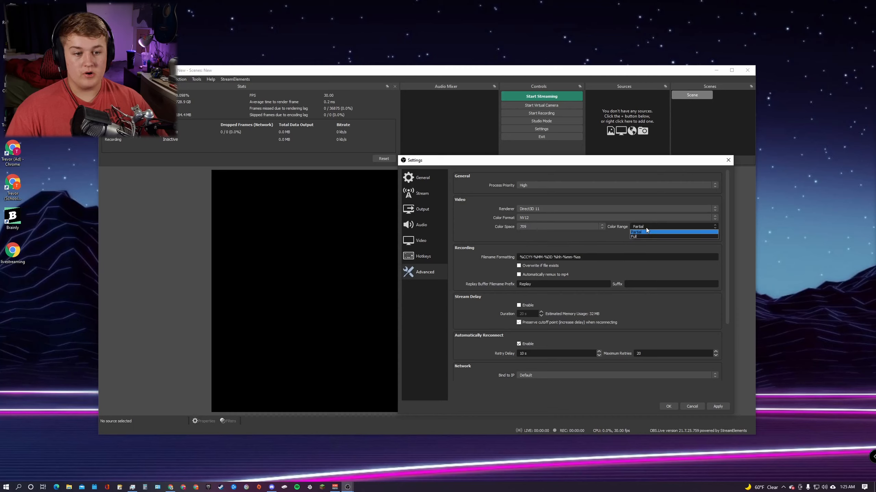
left_click(616, 239)
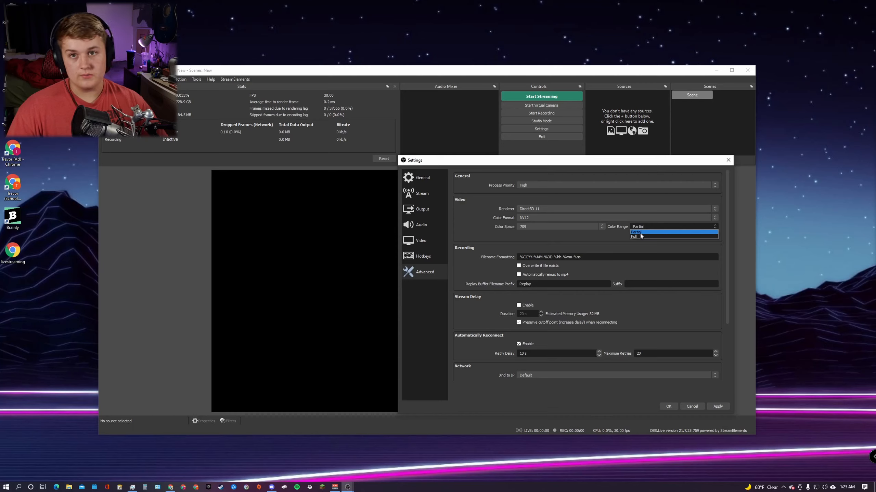
left_click(628, 250)
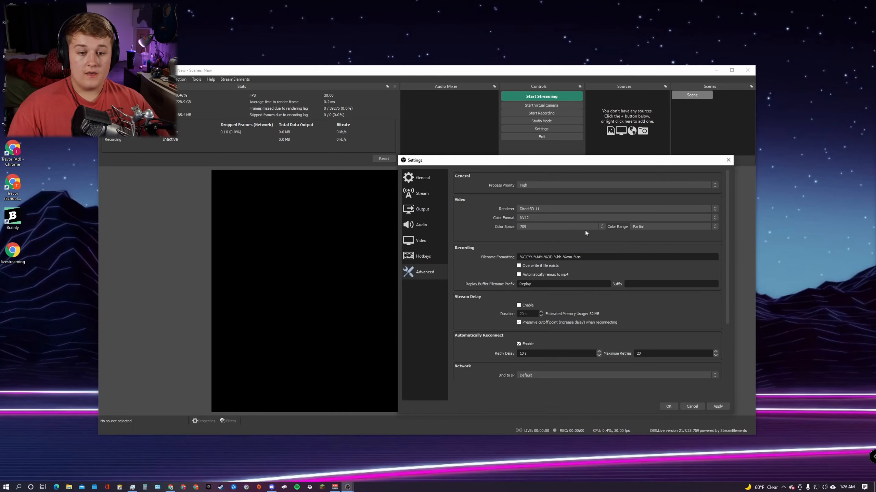
Append "-live-stream" to the recording filename formatting and enable automatic remuxing to mp4.
mouse_move(585, 257)
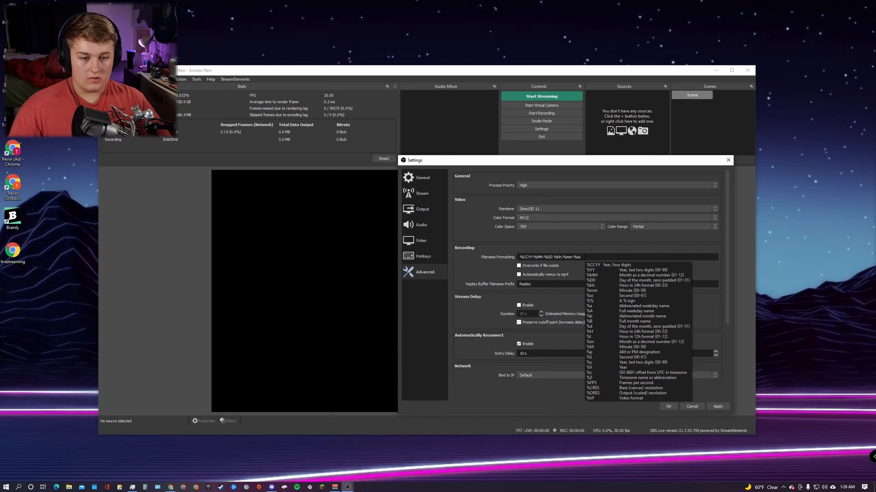
left_click(585, 257)
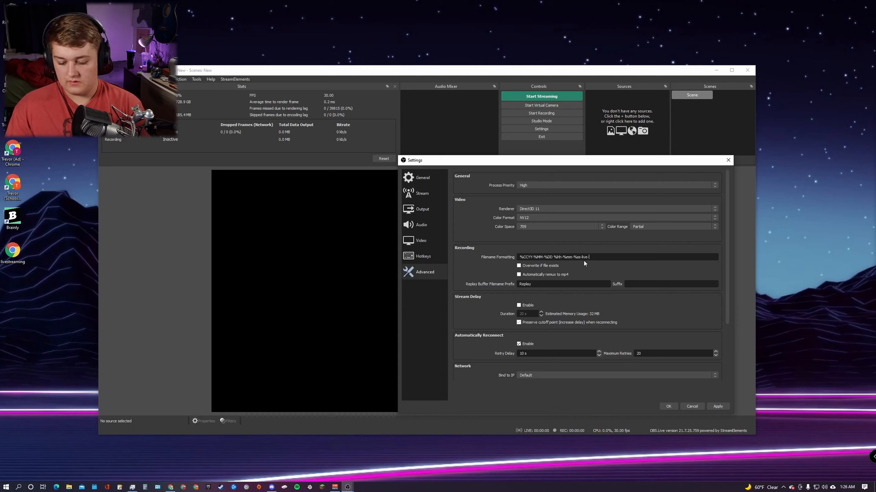
type("stream")
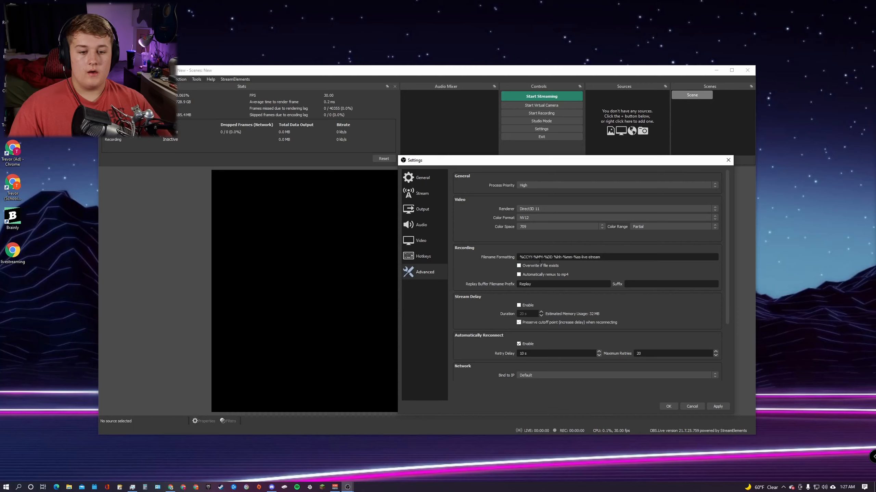
left_click(519, 276)
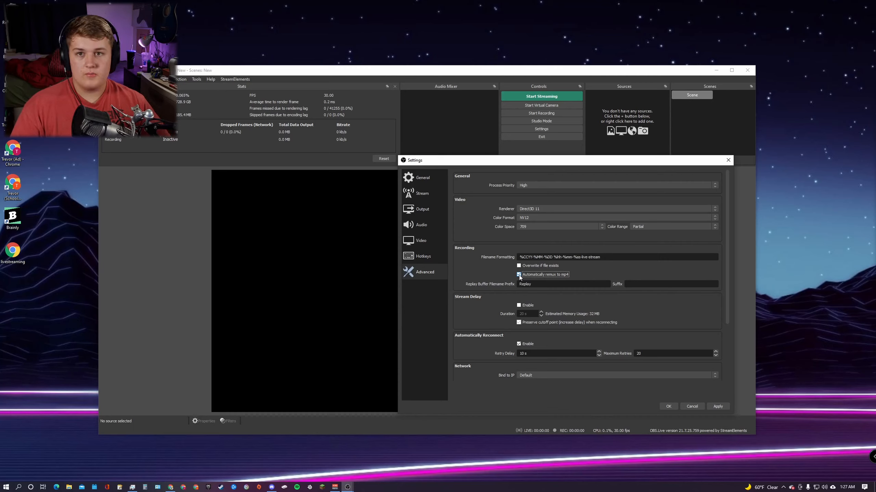
Set the automatic reconnect retry delay to 2 s and maximum retries to 9999, and apply and close the settings.
scroll(588, 268, "down", 4)
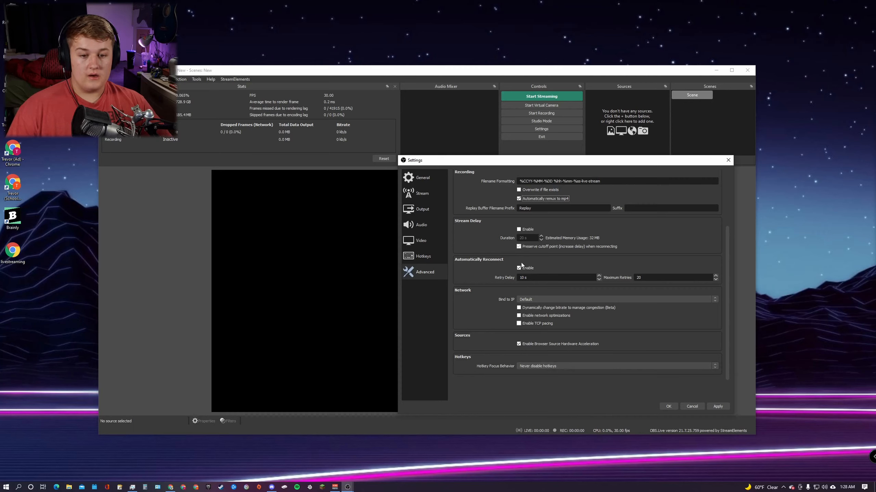
double_click(522, 277)
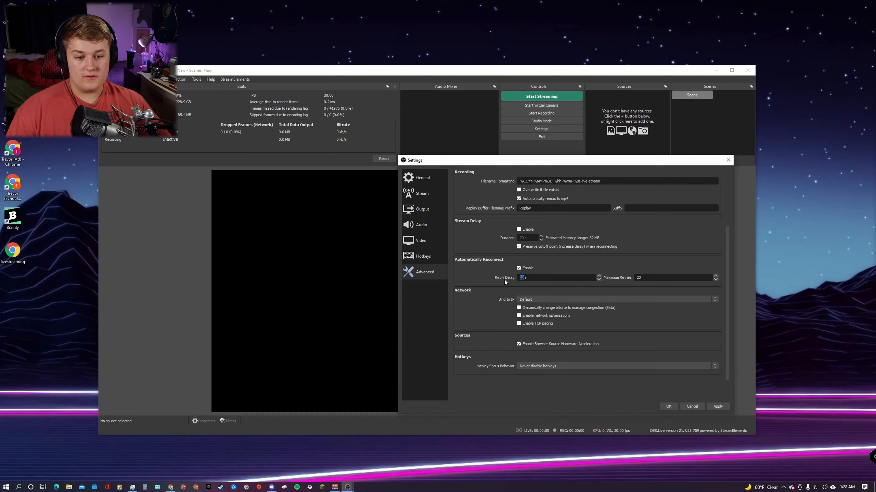
type("2")
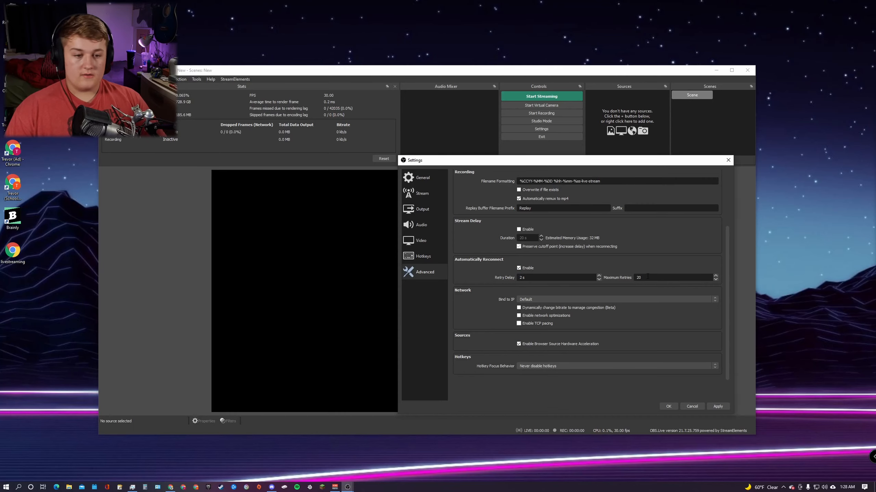
key("Tab")
type("9999")
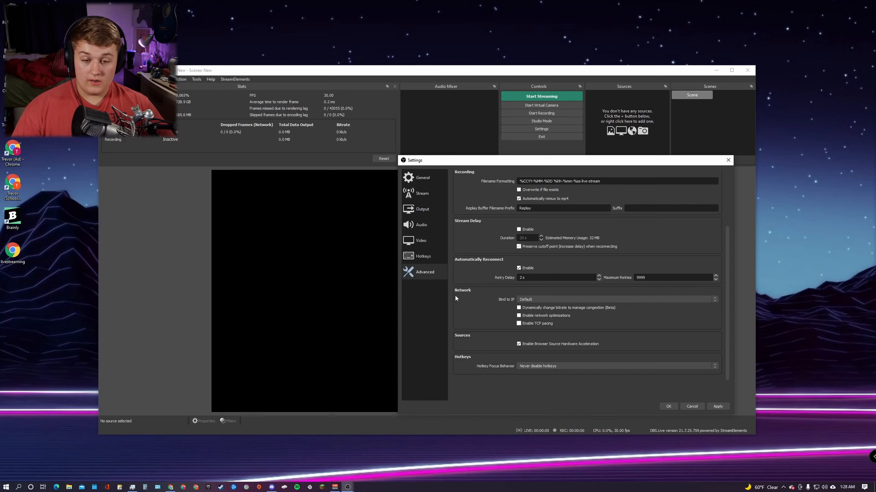
left_click(718, 407)
left_click(668, 407)
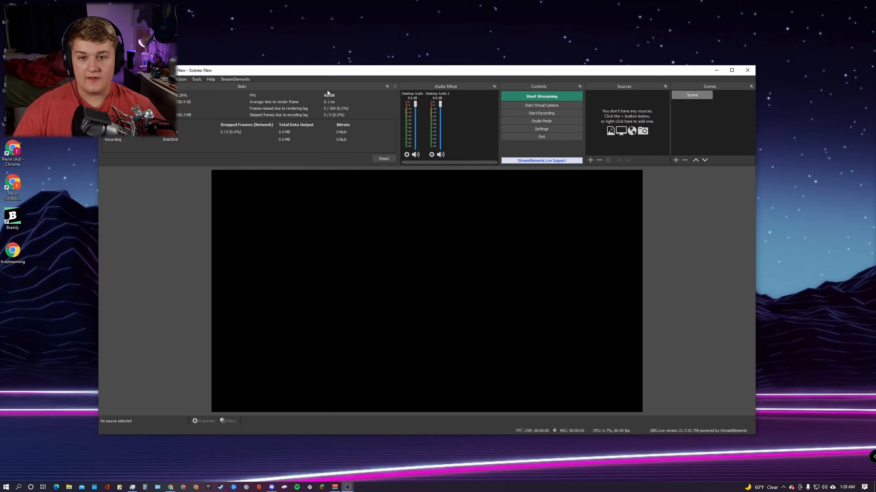
View the Remux Recordings dialog and close it without remuxing a file.
left_click(236, 79)
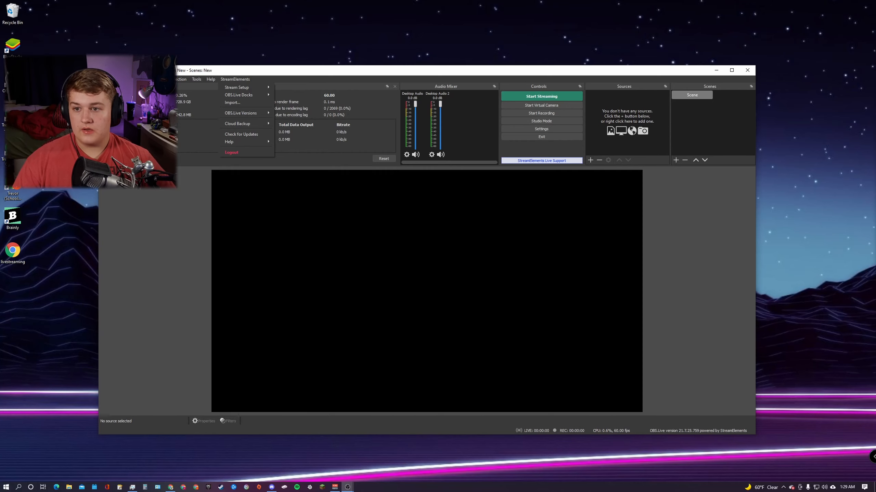
left_click(104, 79)
left_click(104, 80)
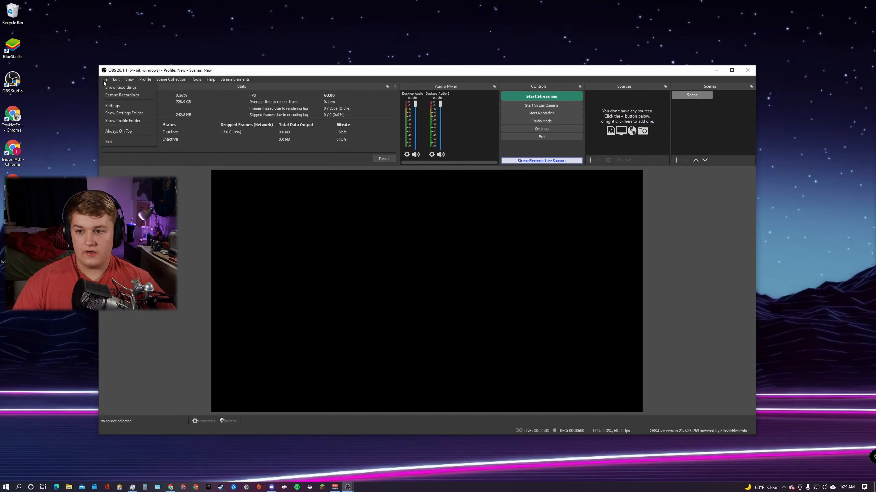
left_click(123, 96)
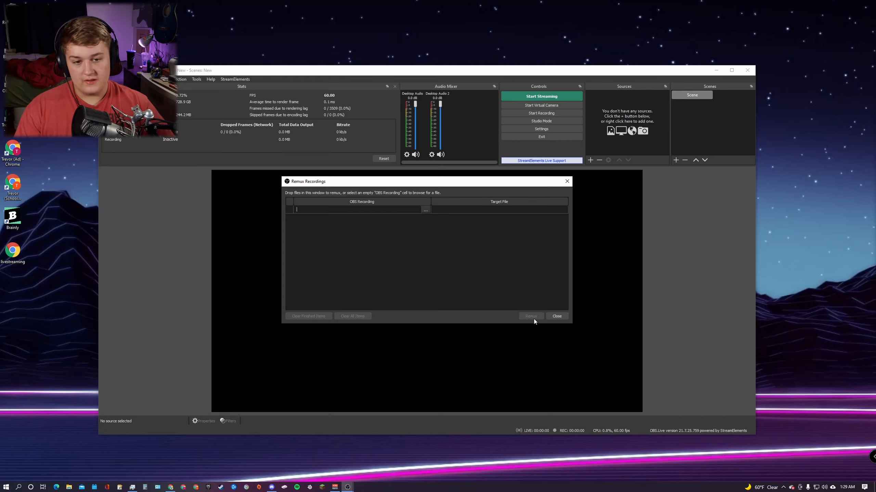
left_click(558, 315)
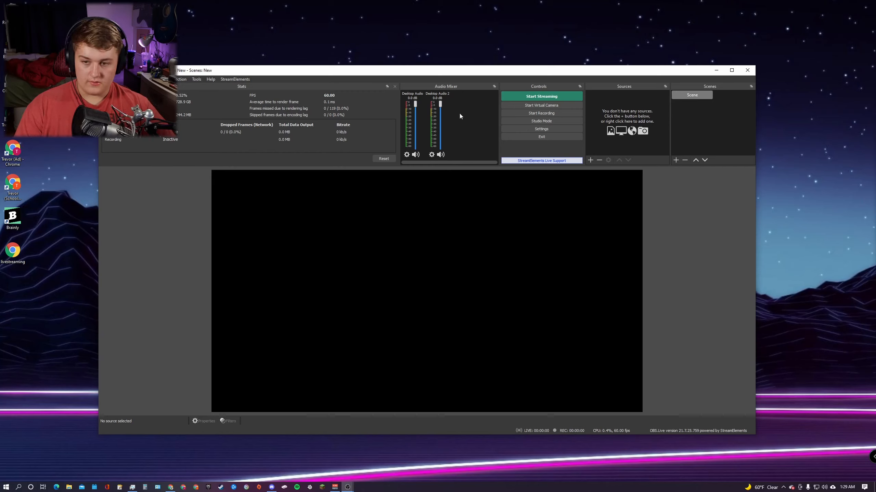
Add an Audio Input Capture source using the VoiceMeeter Aux Output (VB-Audio VoiceMeeter AUX VAIO) device.
right_click(637, 113)
mouse_move(660, 117)
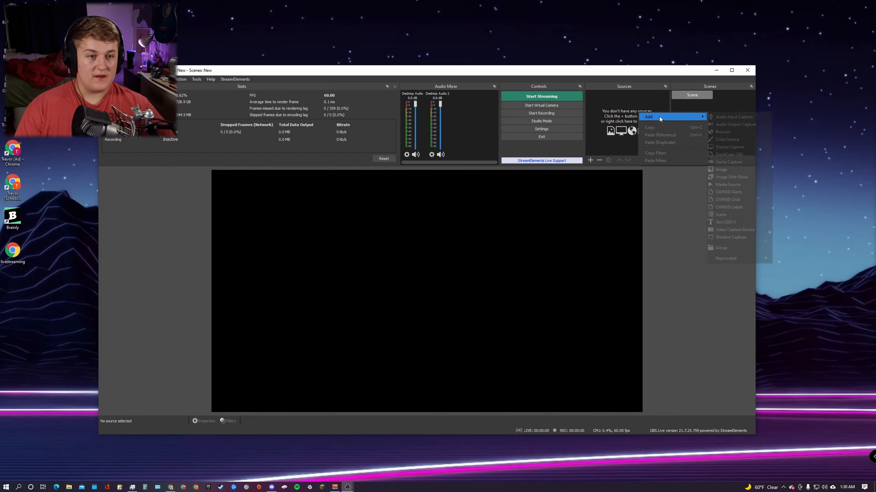
left_click(717, 116)
left_click(447, 302)
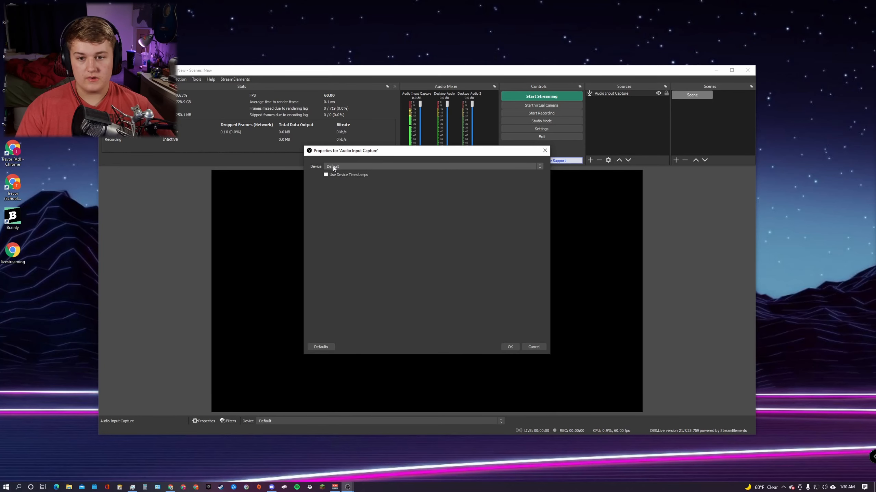
left_click(333, 167)
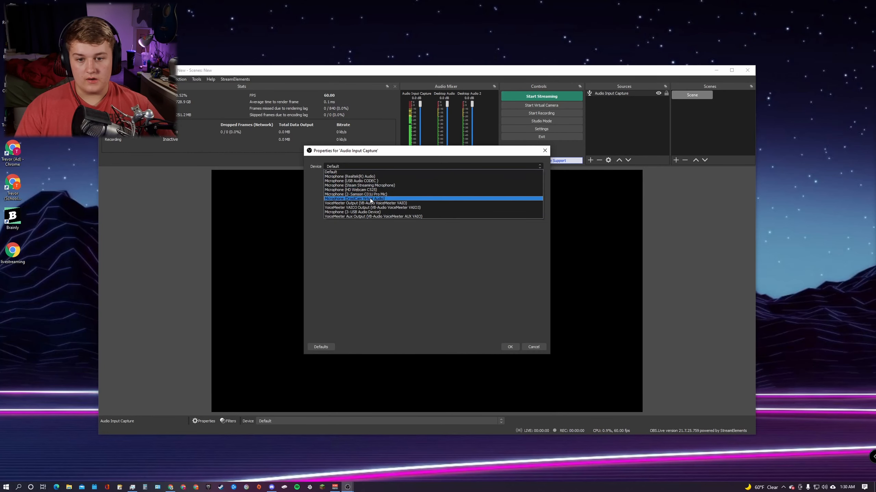
left_click(370, 216)
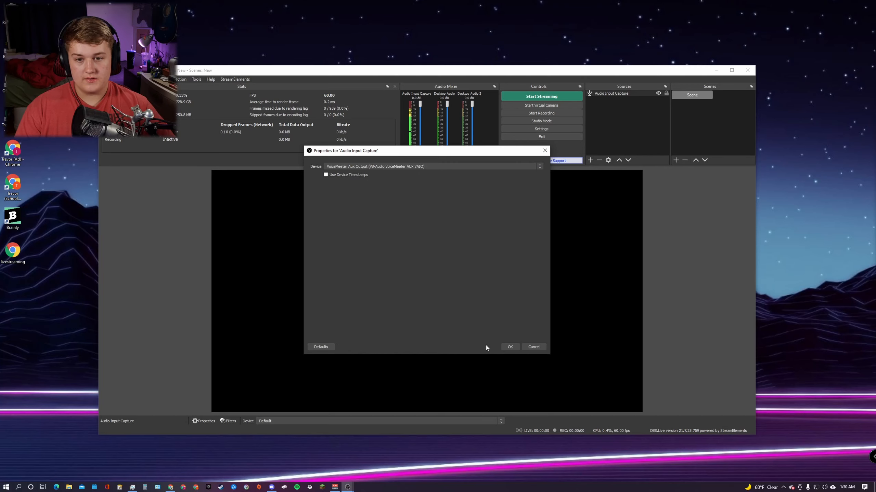
left_click(511, 347)
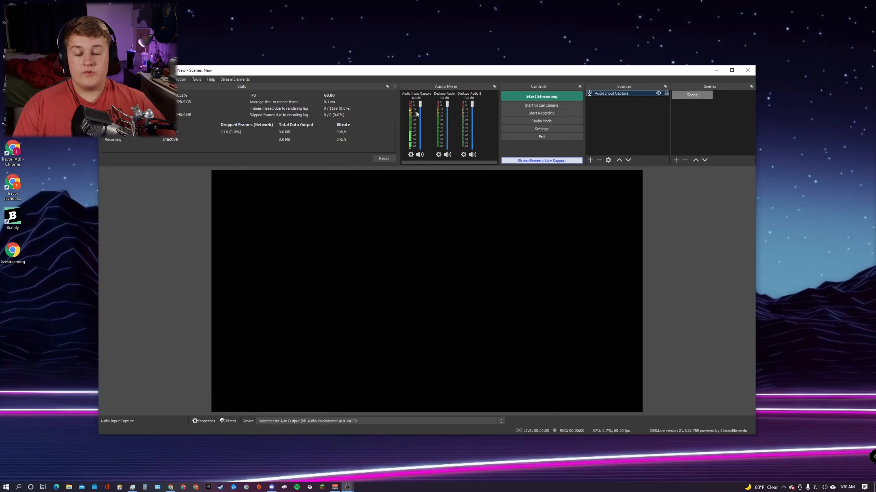
Look at the audio monitoring options for Desktop Audio in the advanced audio properties and close them without changing anything.
right_click(479, 112)
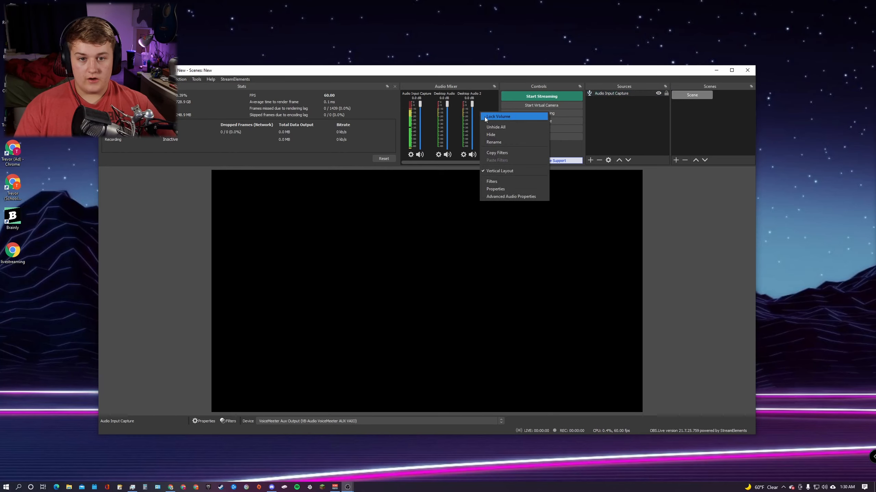
left_click(508, 196)
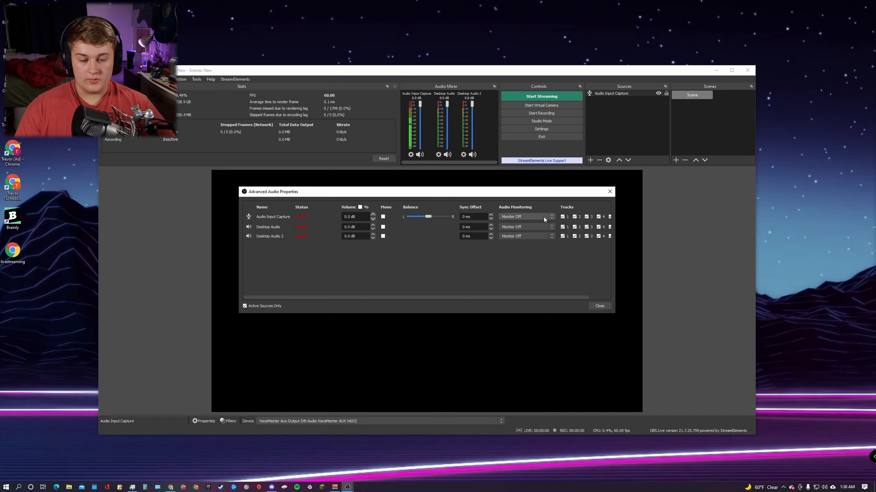
left_click(525, 227)
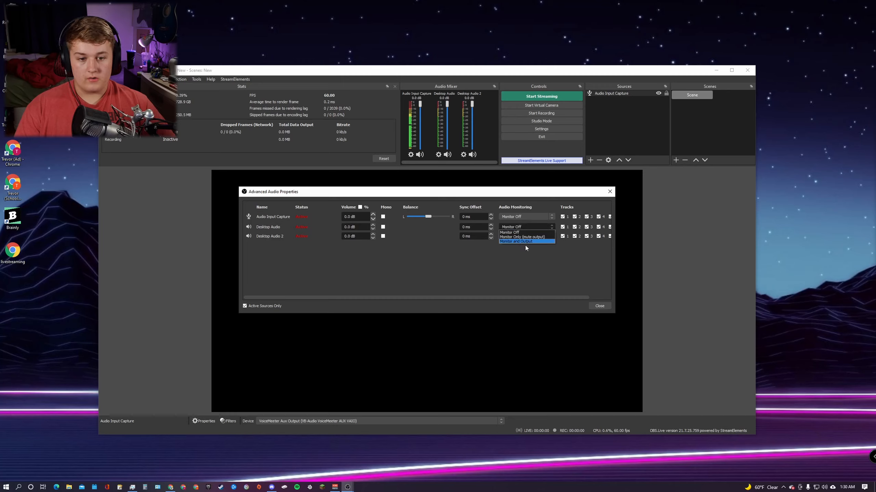
left_click(598, 307)
left_click(598, 306)
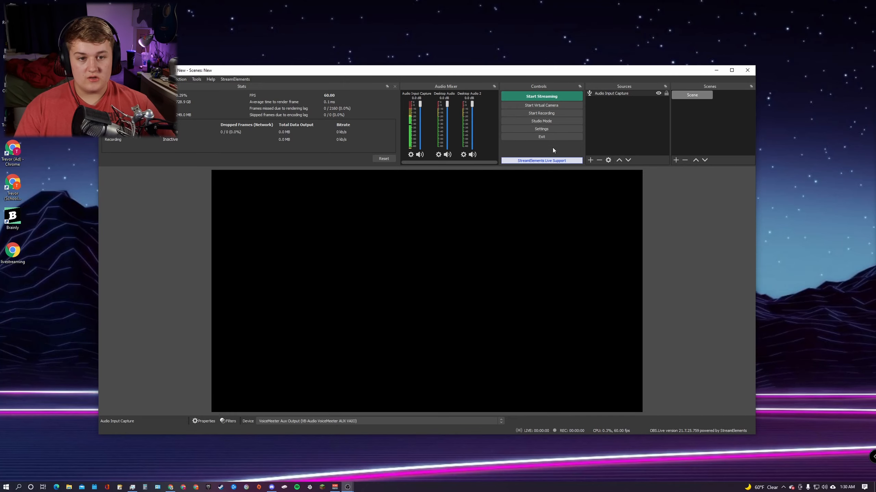
Review the available monitoring devices in the audio settings, keep Default, and close the settings.
left_click(545, 130)
left_click(283, 190)
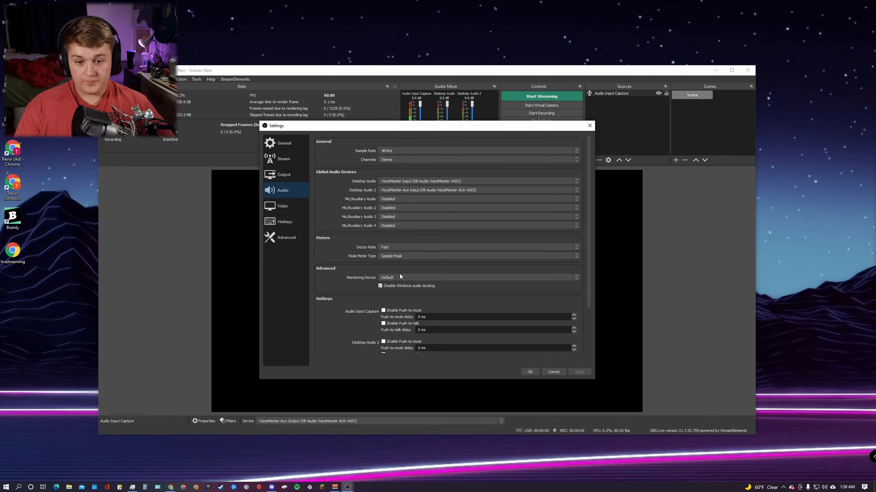
left_click(392, 278)
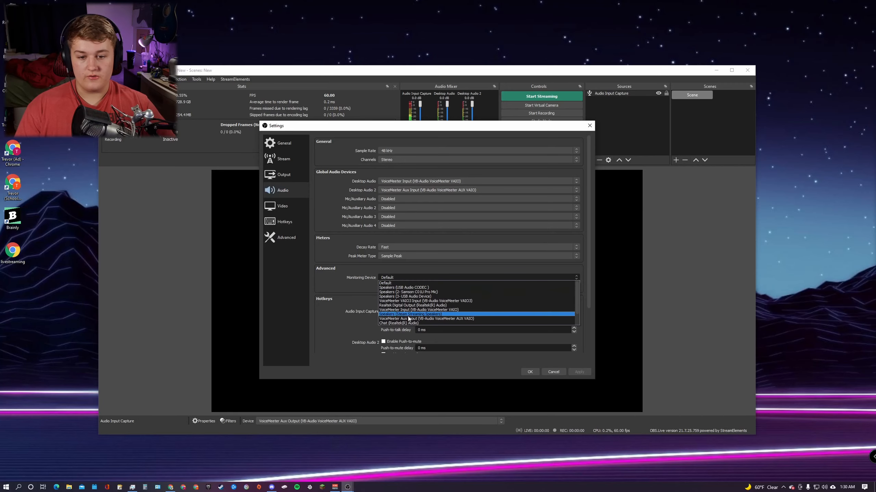
left_click(399, 283)
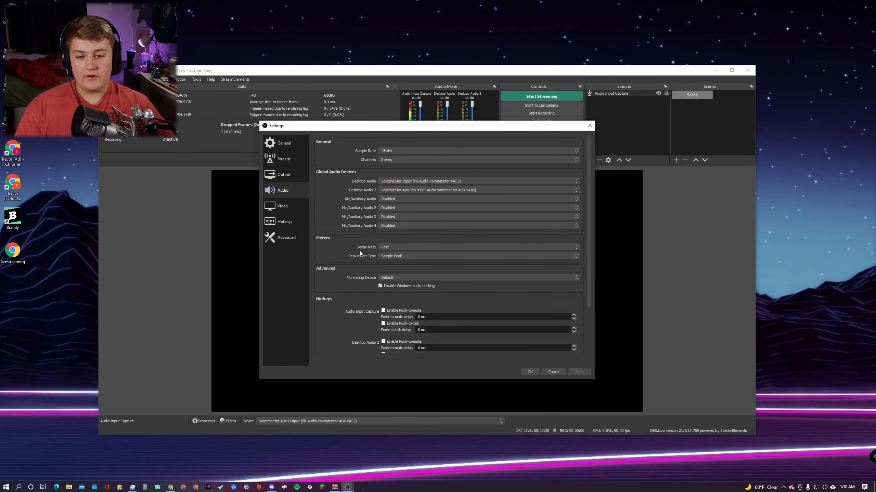
left_click(589, 126)
Show inactive sources in the advanced audio properties and disable tracks 3, 4, 5 and 6 for Desktop Audio.
right_click(486, 115)
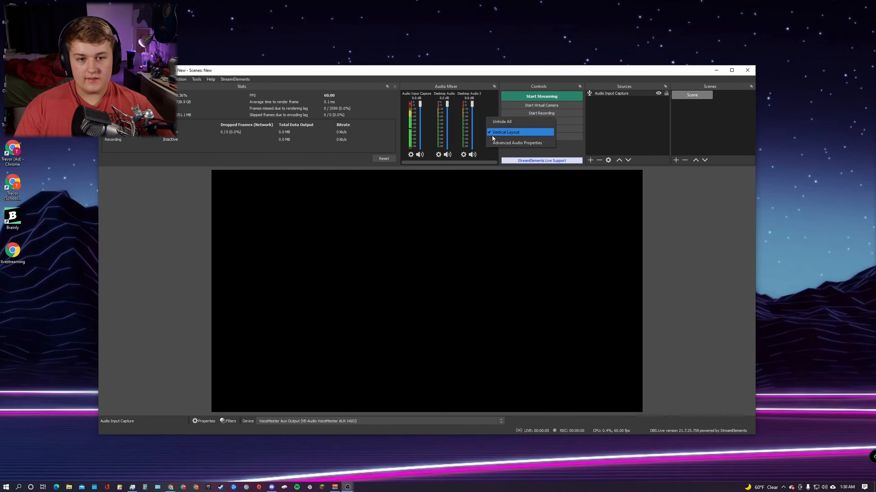
left_click(494, 144)
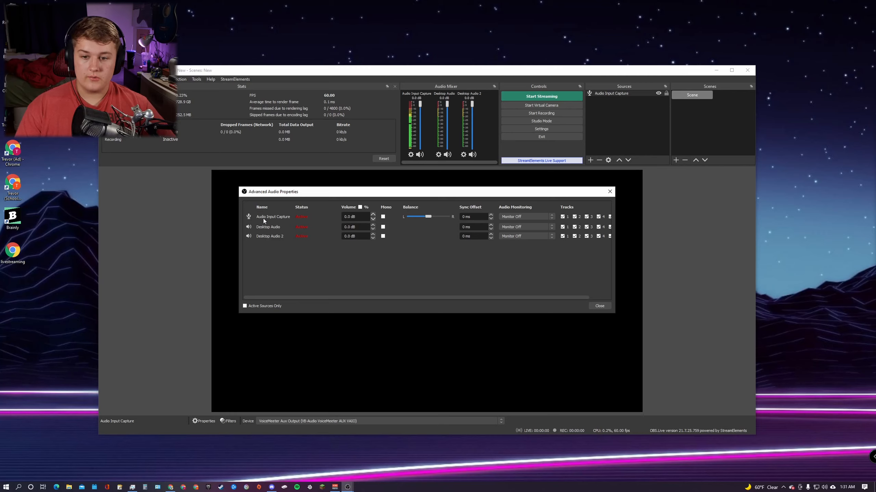
left_click_drag(339, 298, 389, 298)
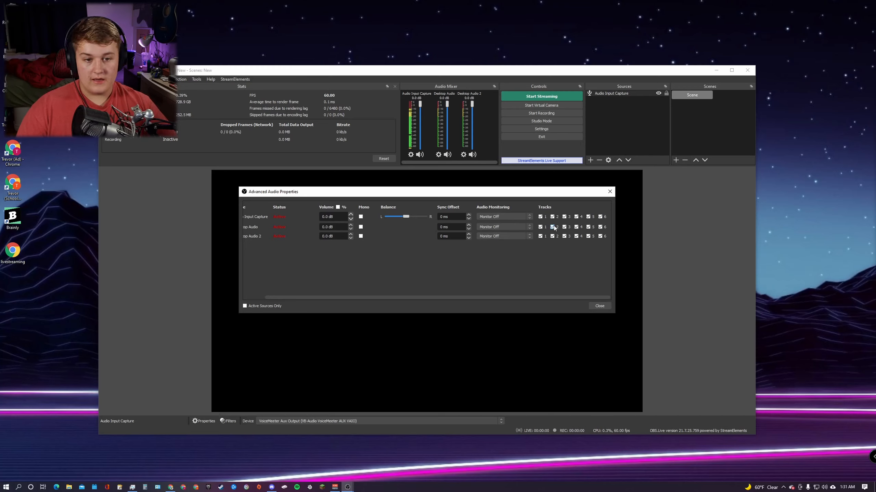
left_click(564, 228)
left_click(576, 228)
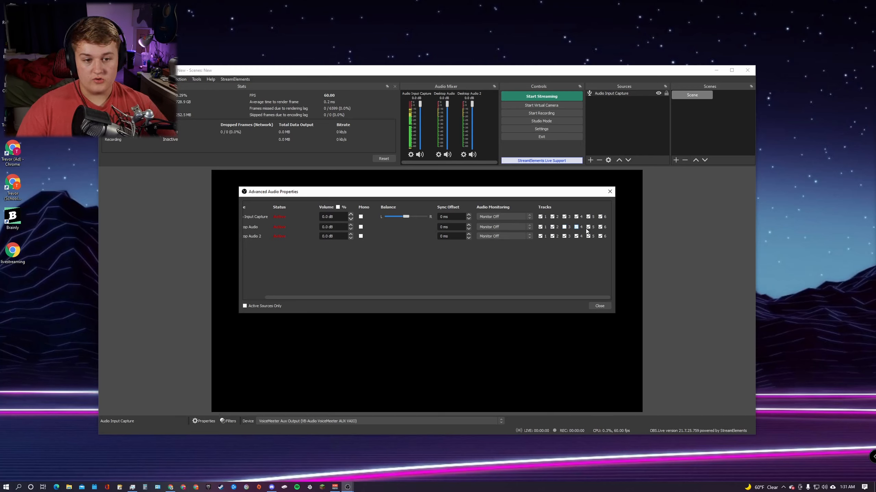
left_click(588, 227)
left_click(600, 228)
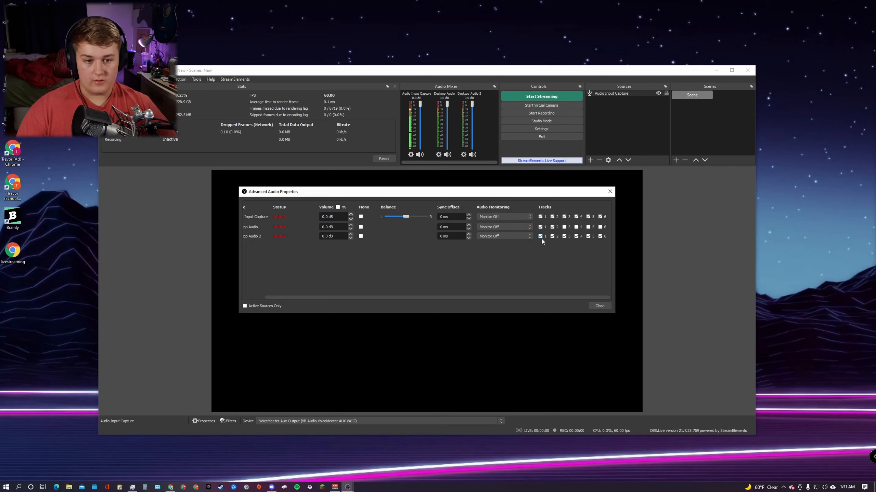
Limit Desktop Audio 2 to tracks 1 and 3, disabling tracks 2, 4, 5 and 6.
left_click(576, 236)
left_click(588, 236)
left_click(600, 237)
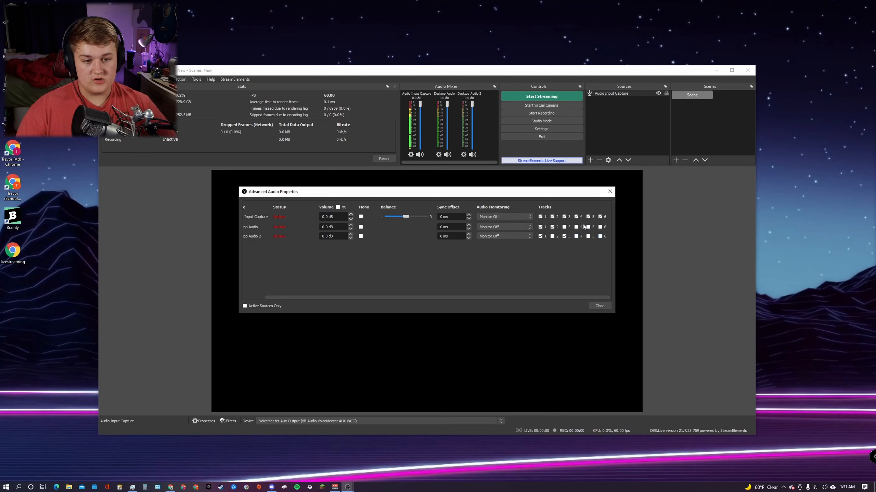
Limit Audio Input Capture to tracks 1 and 4, disabling tracks 2, 3, 5 and 6, and close the advanced audio properties.
left_click(552, 218)
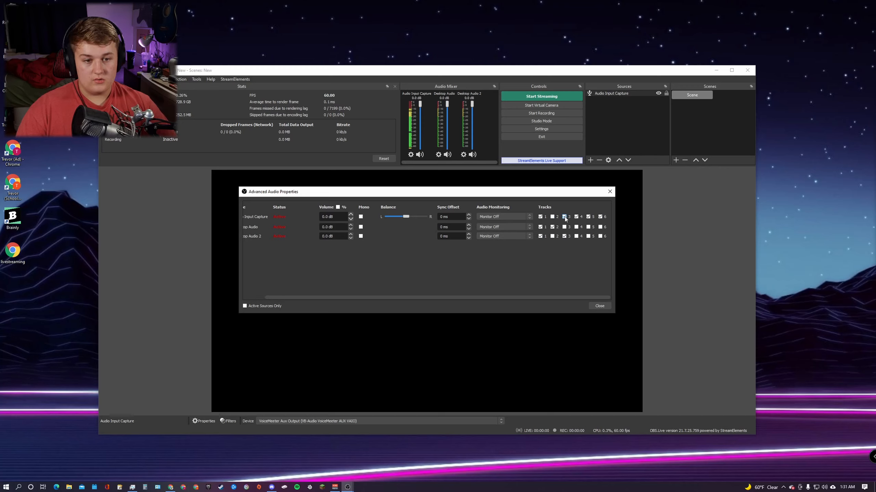
left_click(565, 217)
left_click(588, 218)
left_click(600, 218)
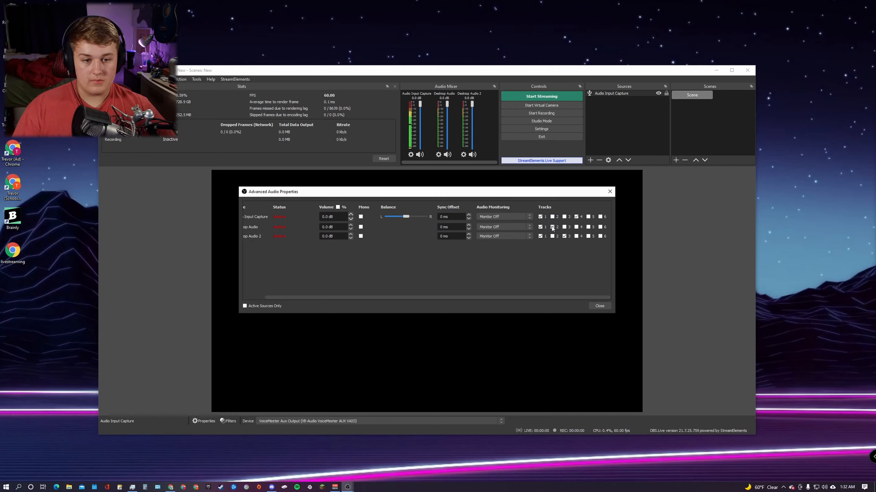
left_click(552, 227)
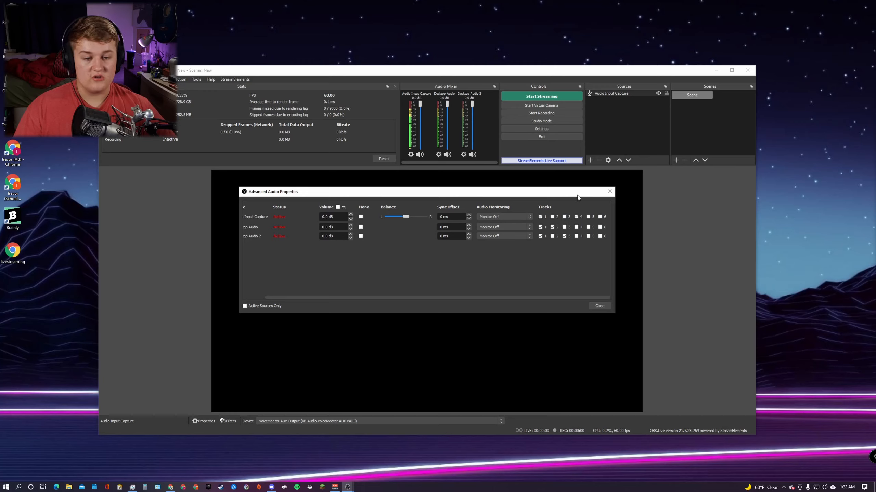
left_click(576, 216)
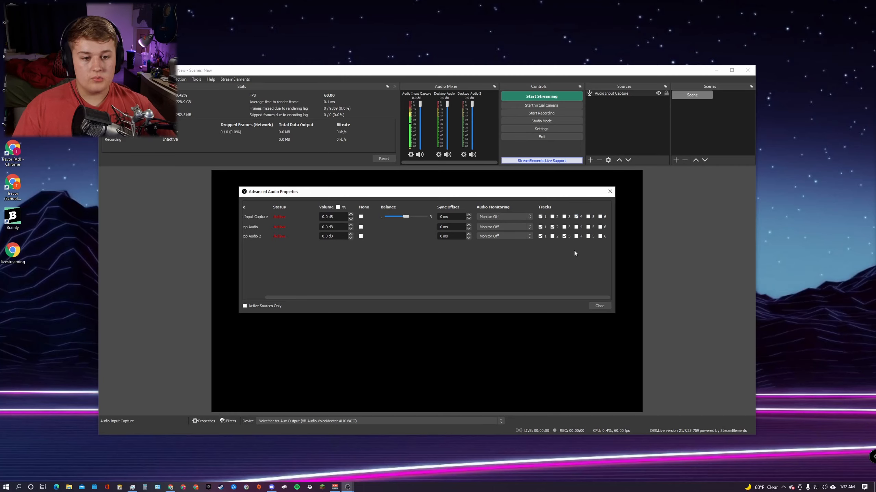
left_click(600, 306)
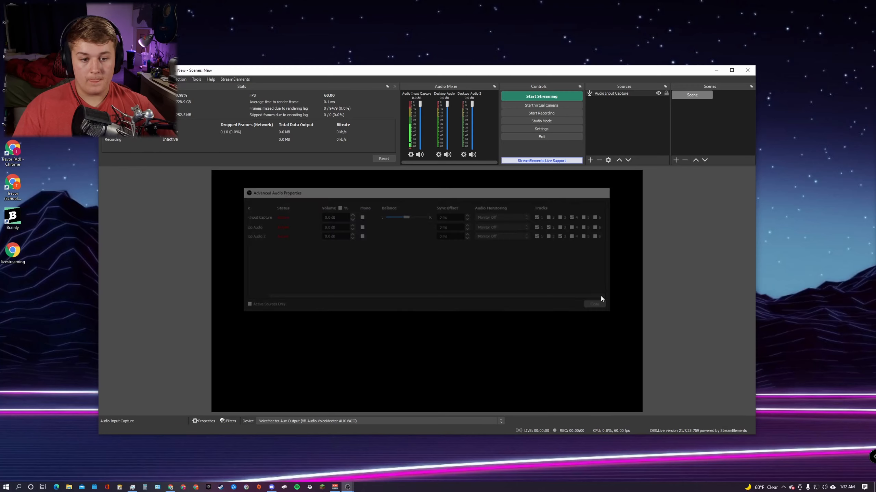
Enable audio tracks 2, 3 and 4 for recording in the output settings, apply the change, and revisit the output settings.
left_click(541, 129)
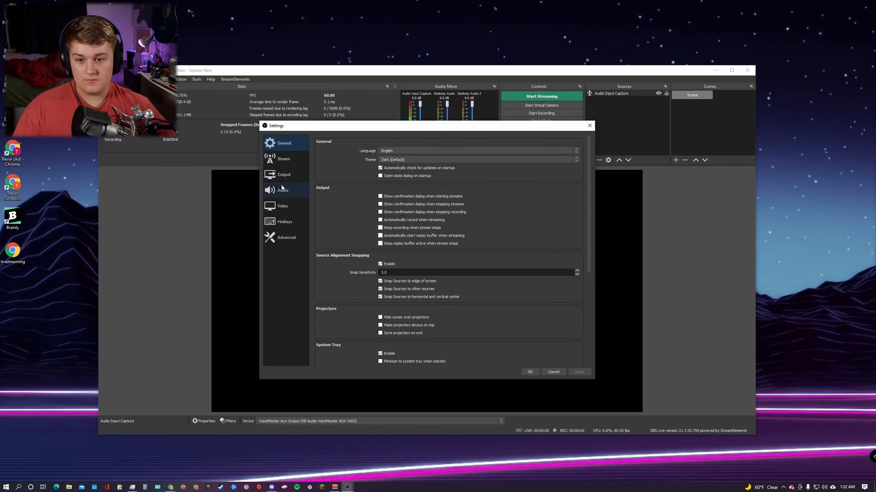
left_click(287, 174)
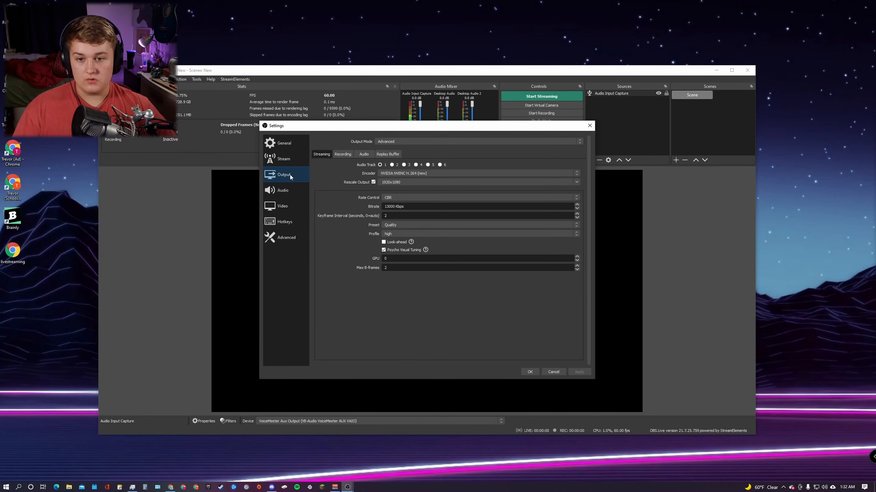
left_click(343, 155)
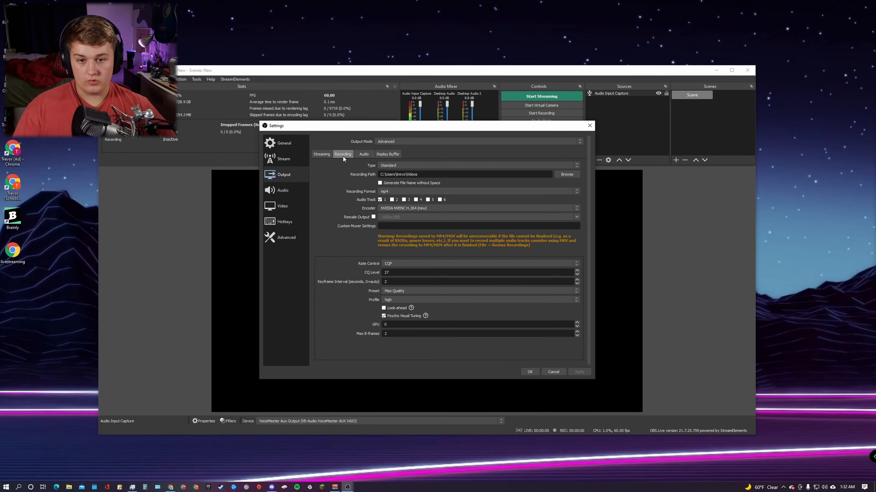
left_click(392, 199)
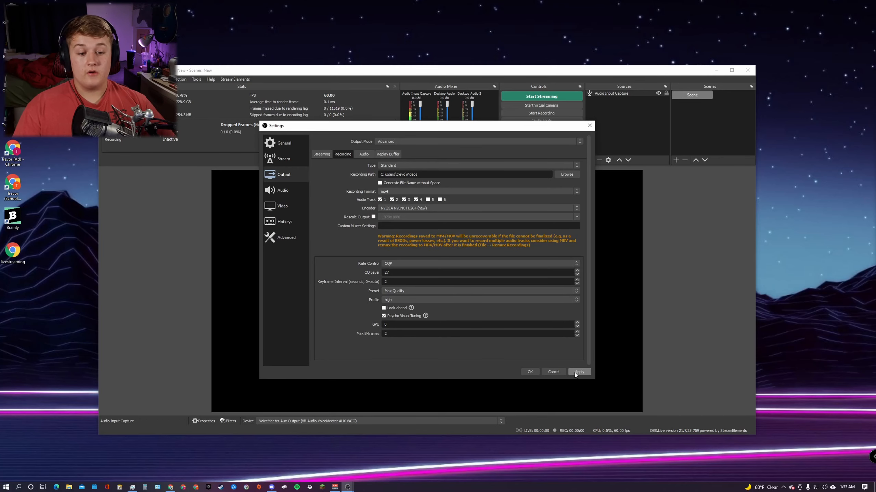
left_click(530, 372)
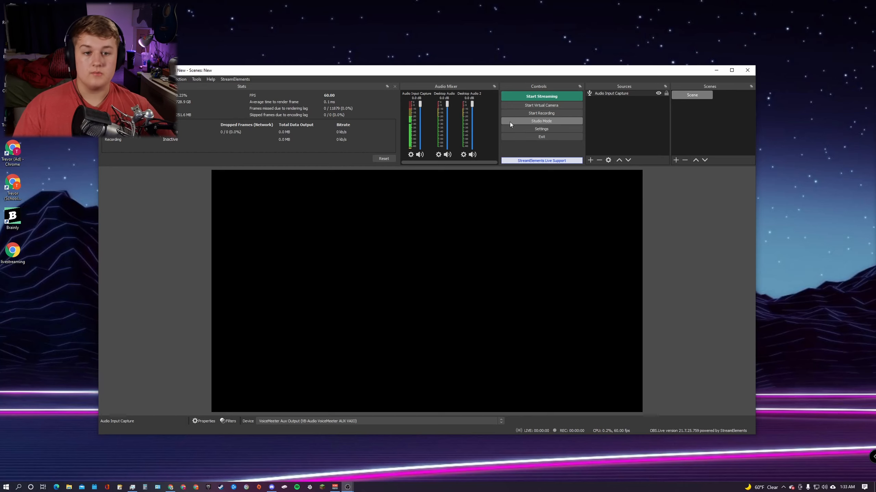
left_click(516, 128)
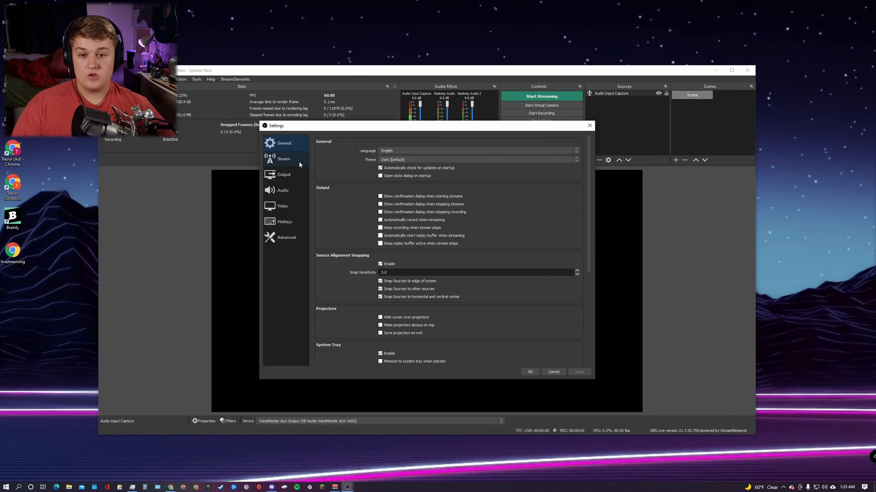
left_click(283, 176)
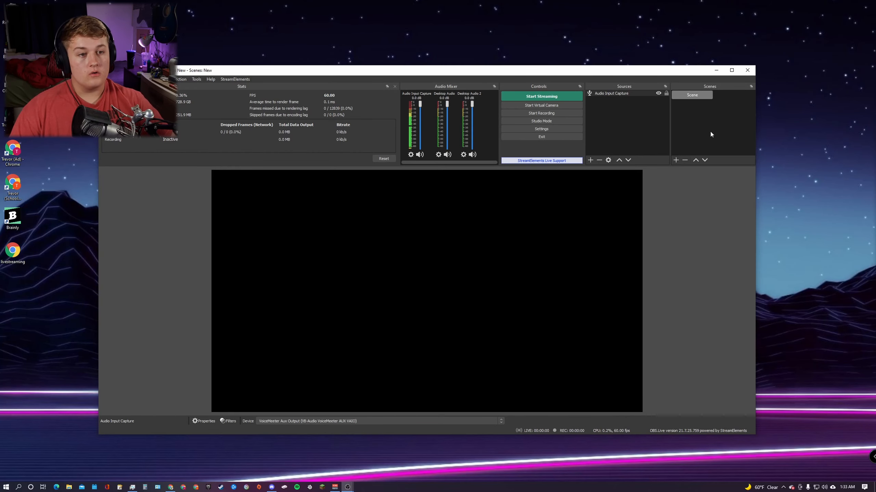
Add a new scene with the suggested name Scene 2.
right_click(710, 134)
left_click(719, 137)
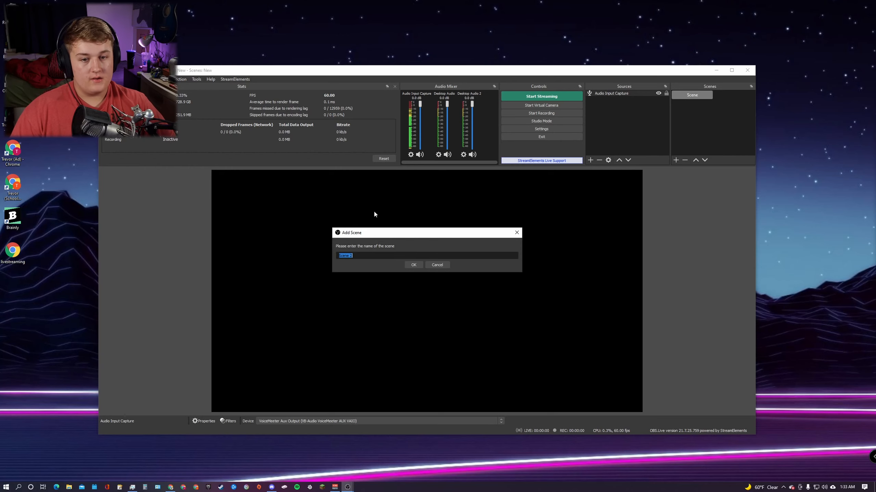
left_click(414, 264)
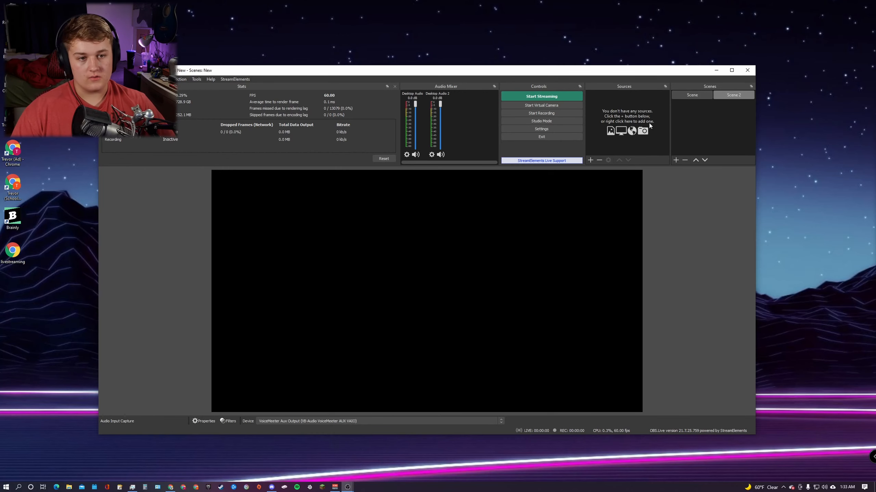
Add a Display Capture source for Display 1: 2560x1440 @ 0,0 to Scene 2, with Capture Cursor enabled.
right_click(609, 98)
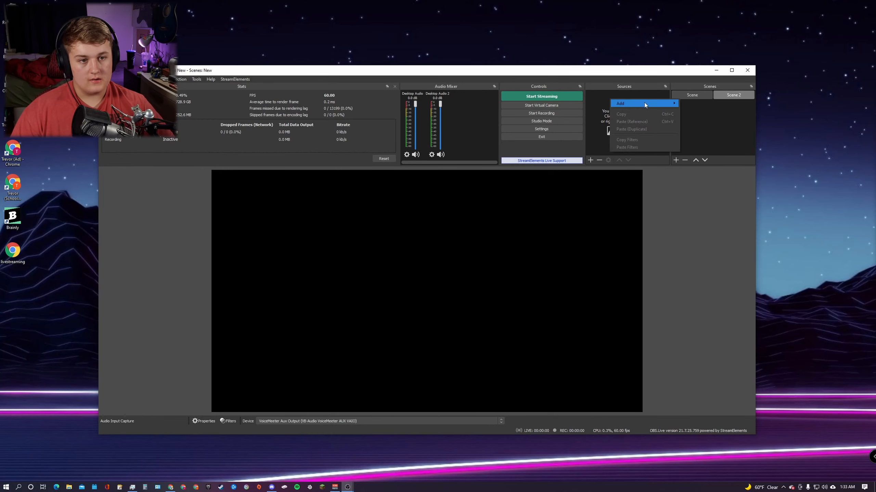
mouse_move(644, 103)
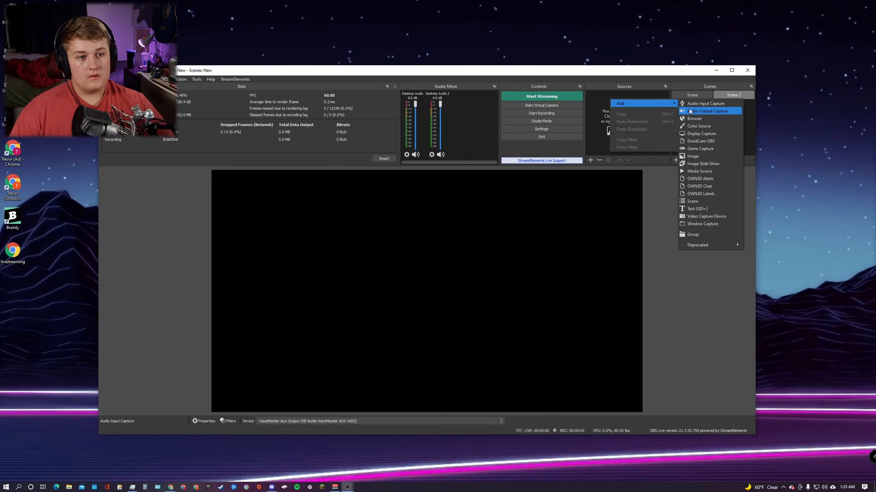
left_click(709, 134)
left_click(447, 302)
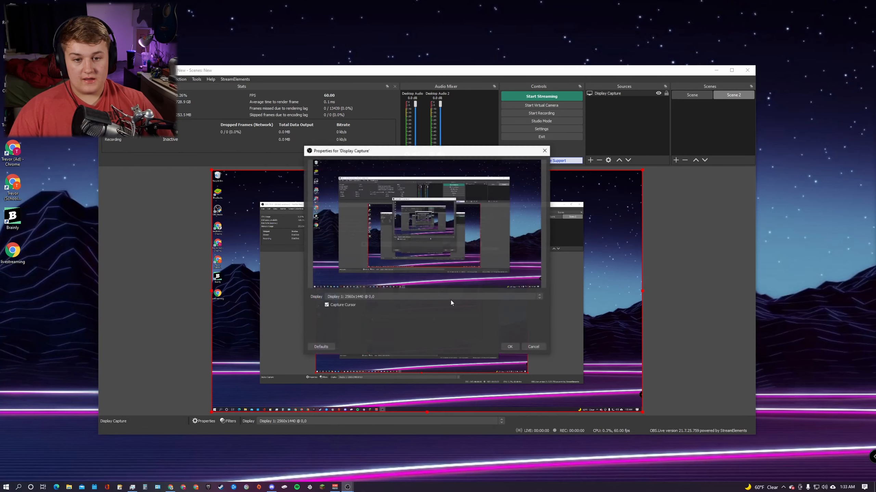
left_click_drag(464, 153, 602, 179)
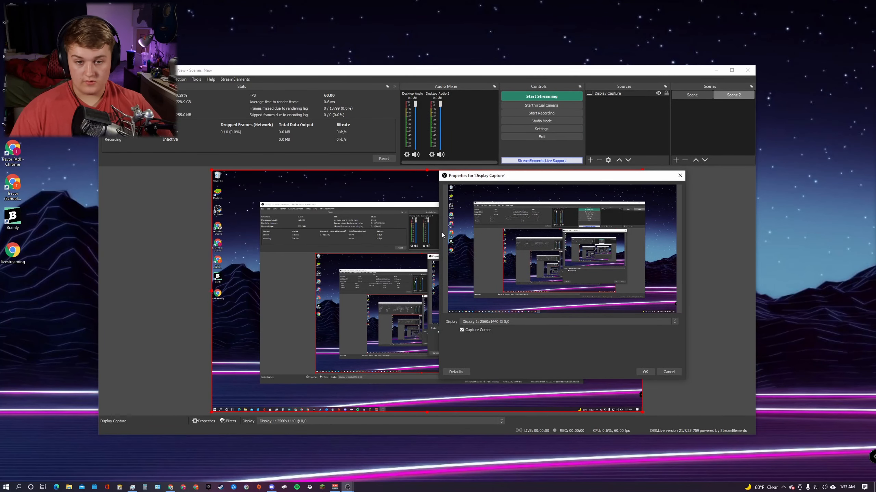
left_click(469, 327)
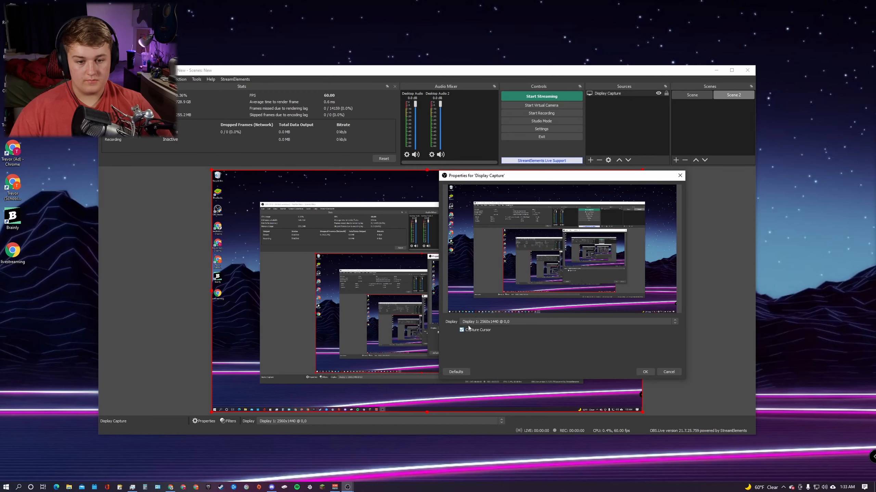
left_click(644, 372)
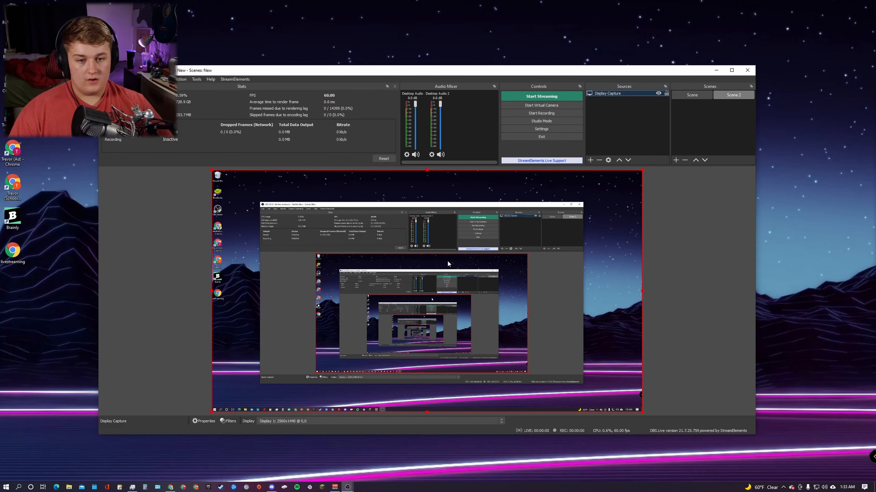
Disable the scene preview.
right_click(422, 253)
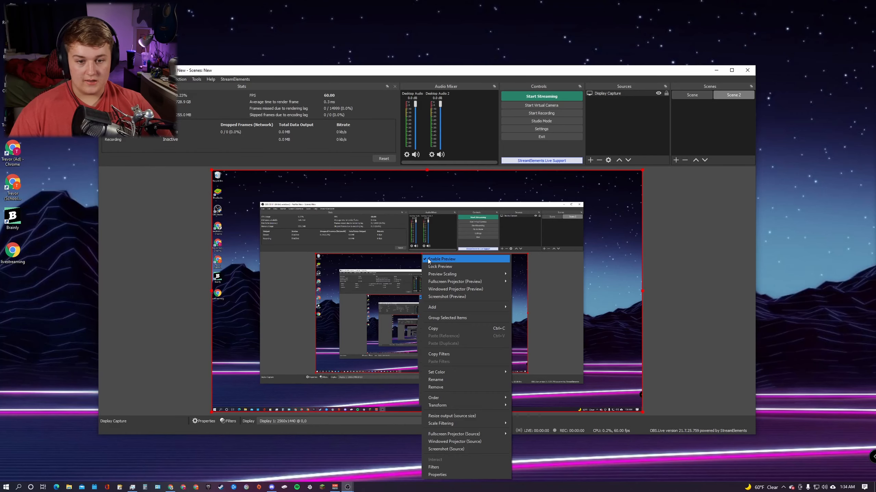
left_click(429, 261)
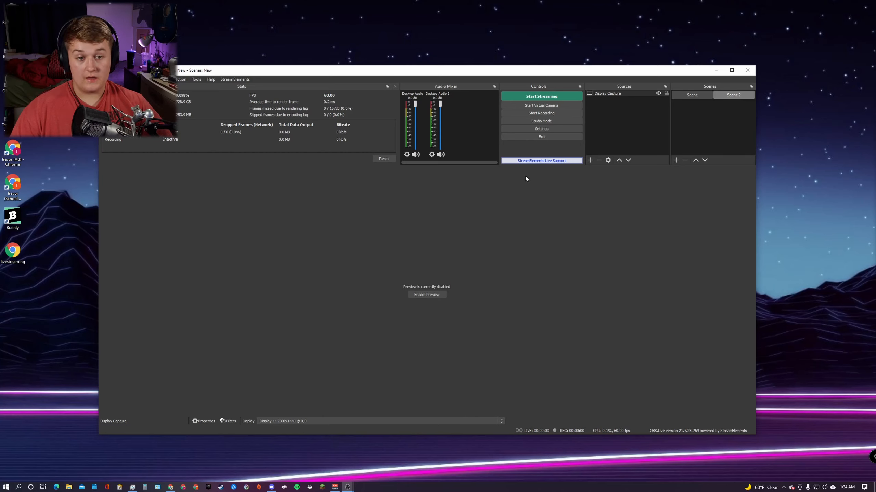
Review the hotkey assignments in the settings and close the settings without assigning any.
left_click(538, 129)
left_click(289, 228)
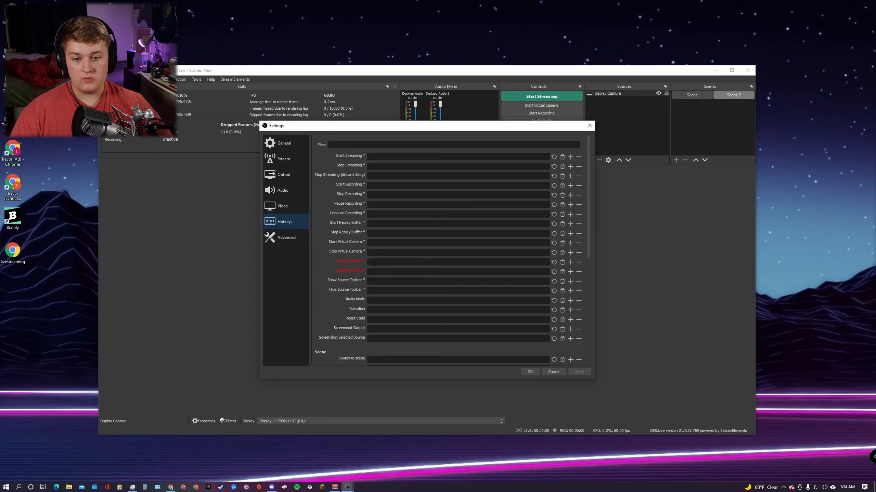
left_click(531, 372)
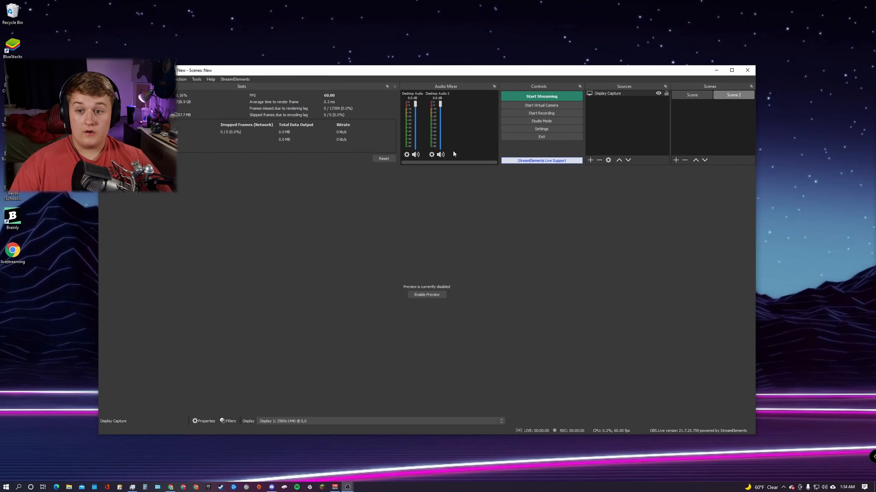
Review the lists of saved profiles and scene collections without switching to another one.
left_click(145, 79)
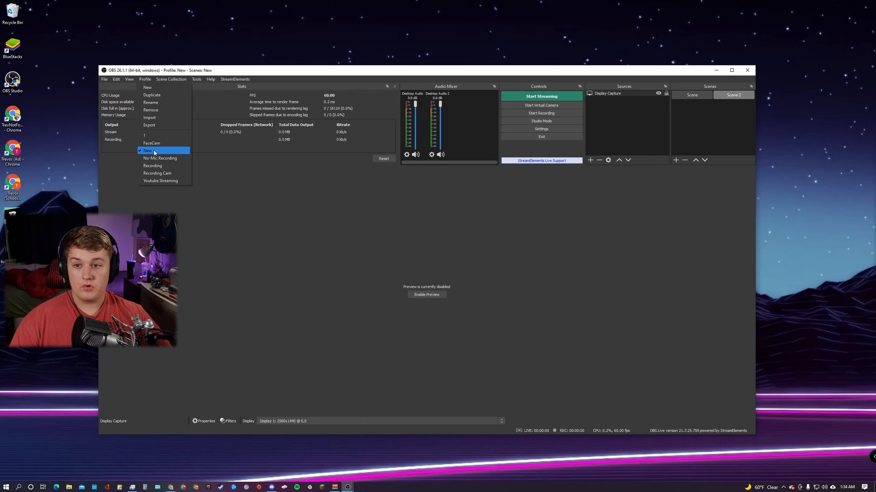
left_click(171, 80)
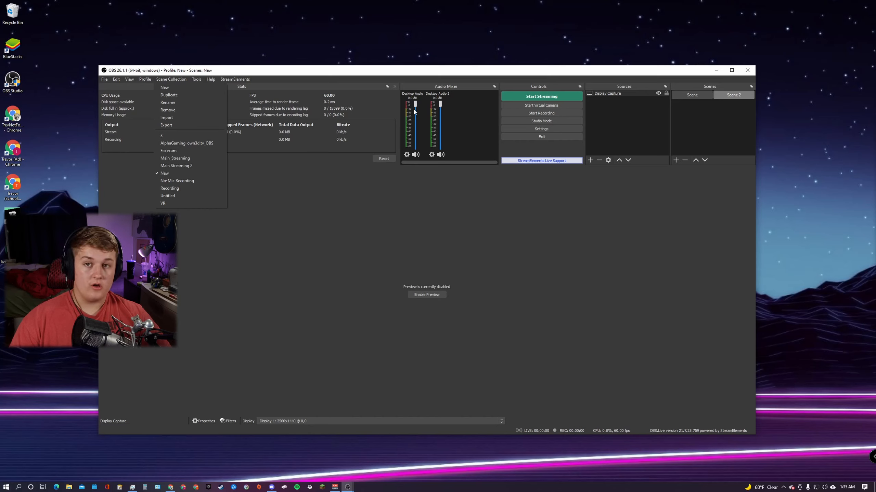
mouse_move(149, 83)
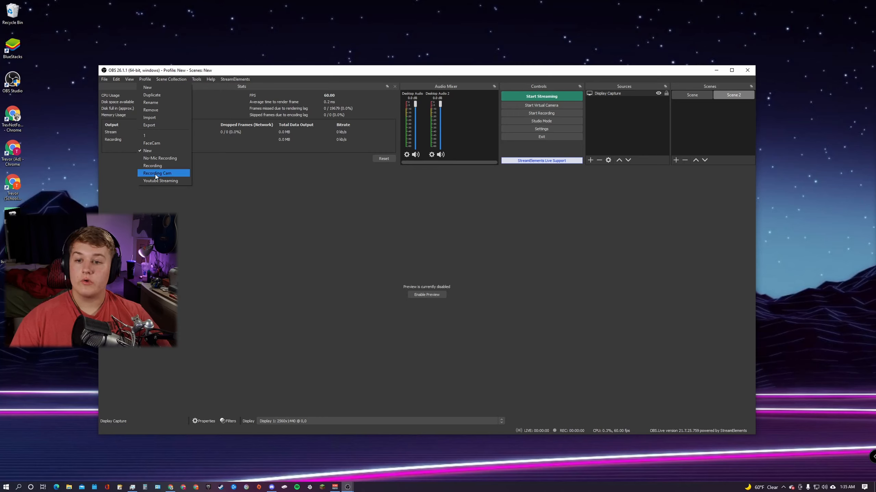
mouse_move(183, 79)
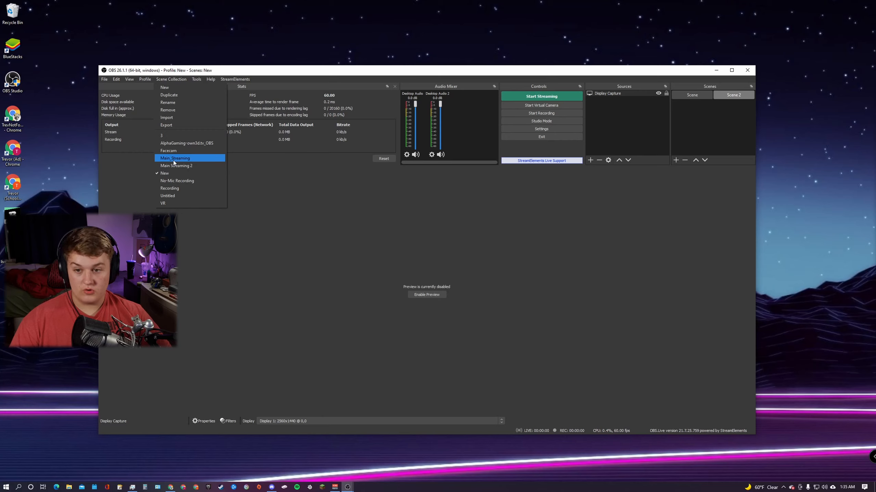
left_click(359, 199)
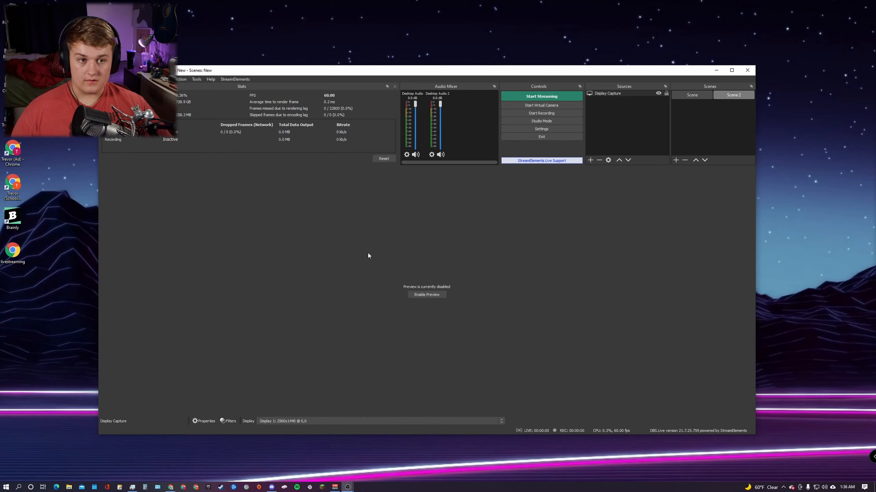
left_click(532, 128)
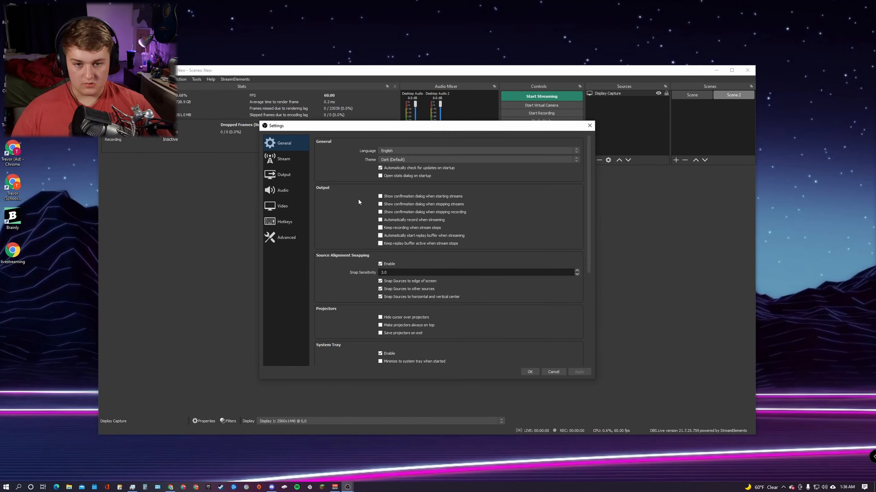
left_click(534, 373)
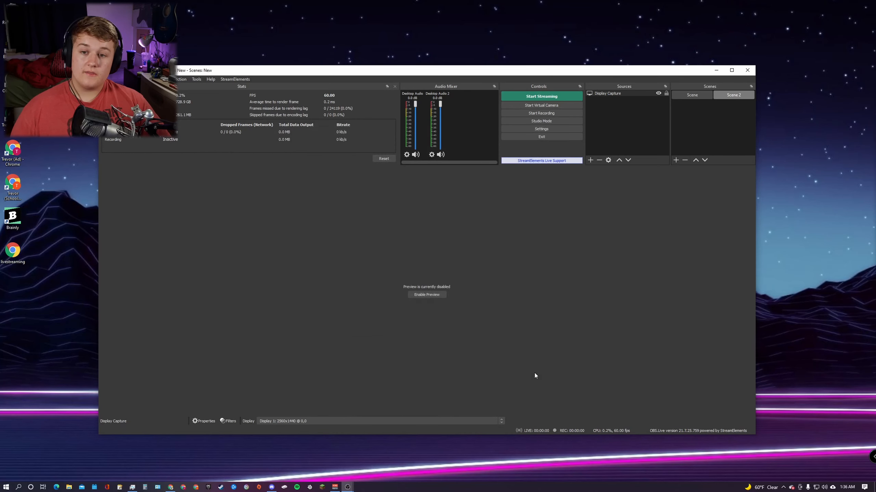
Open the OBS.Live Chat dock provided by StreamElements.
left_click(238, 80)
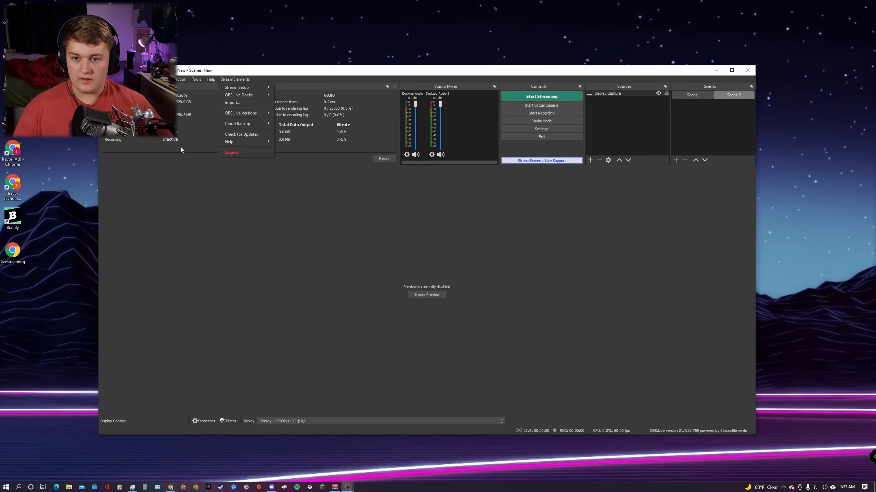
left_click(256, 75)
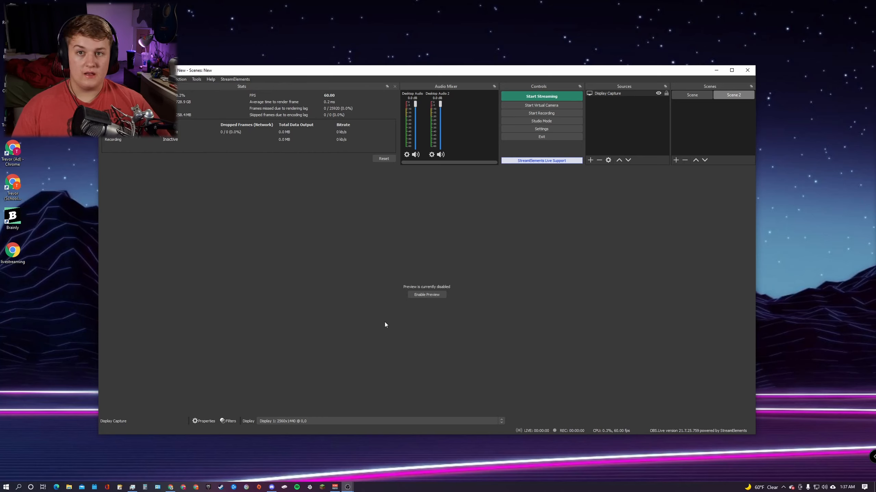
left_click(232, 80)
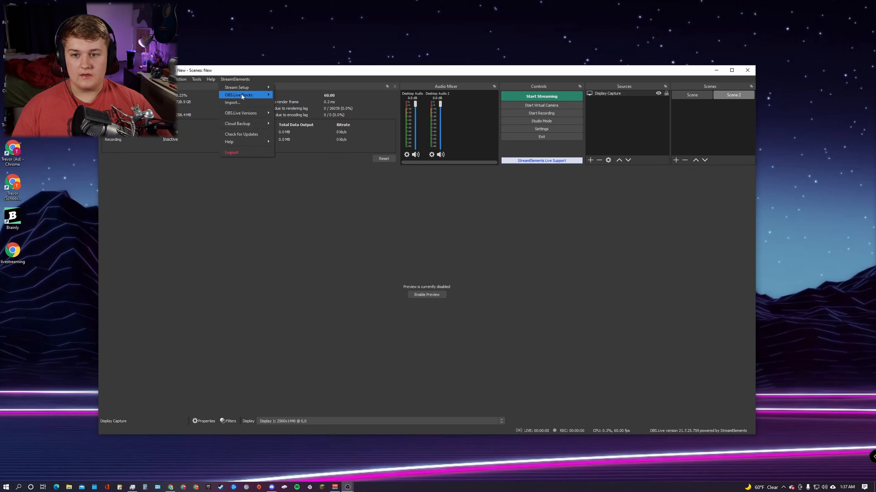
mouse_move(242, 95)
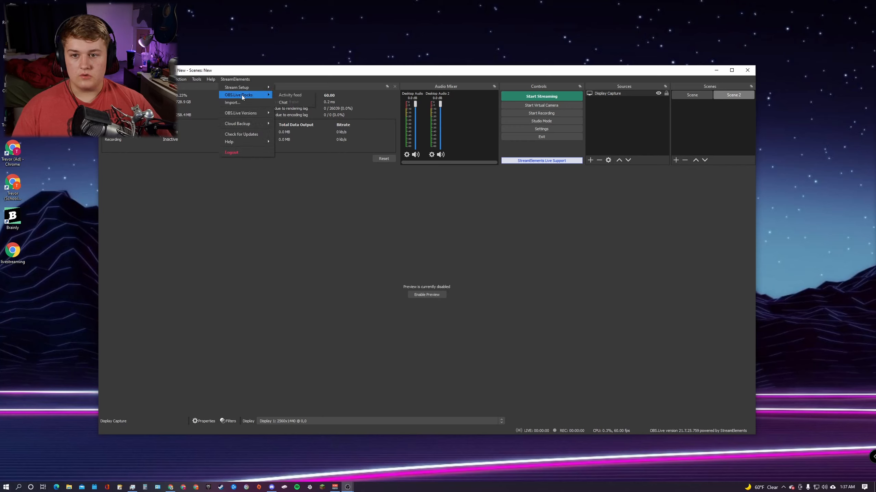
left_click(288, 102)
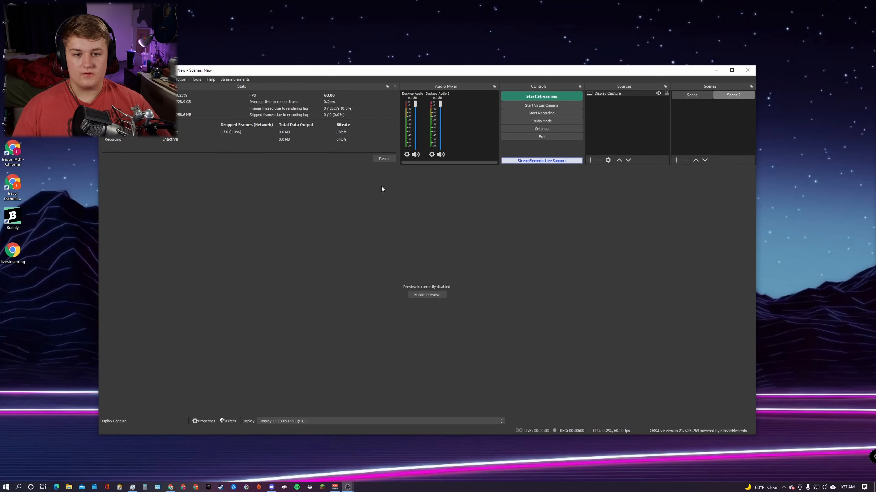